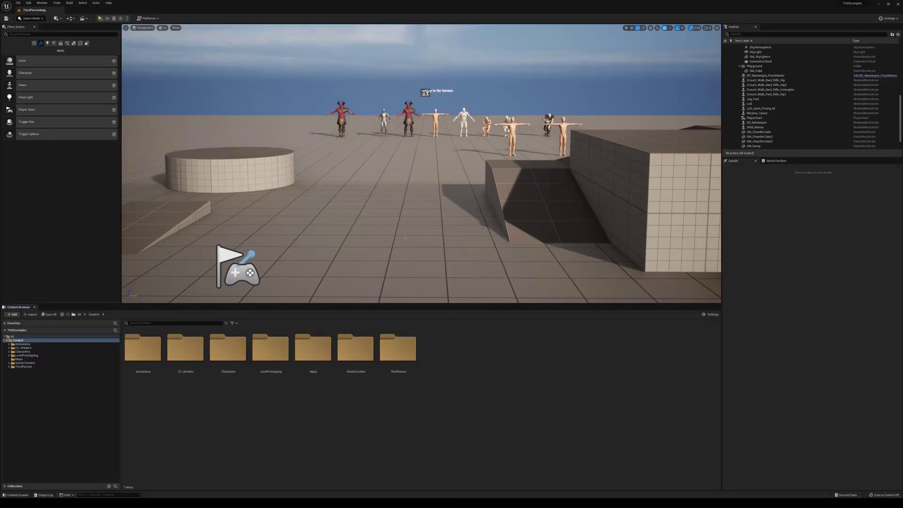
Step: Browse into the project's Content and Characters folders in File Explorer, then close that window
right_click_drag(404, 237, 404, 230)
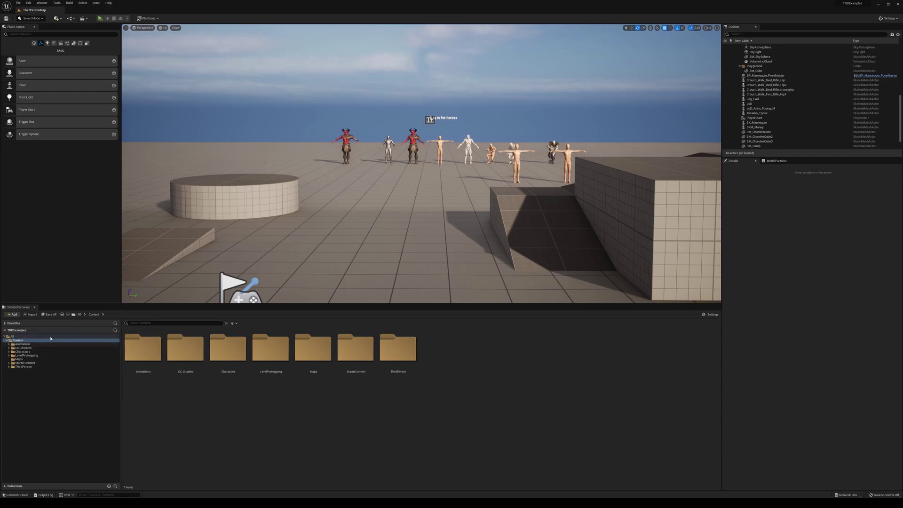
mouse_move(132, 503)
left_click_drag(458, 258, 518, 186)
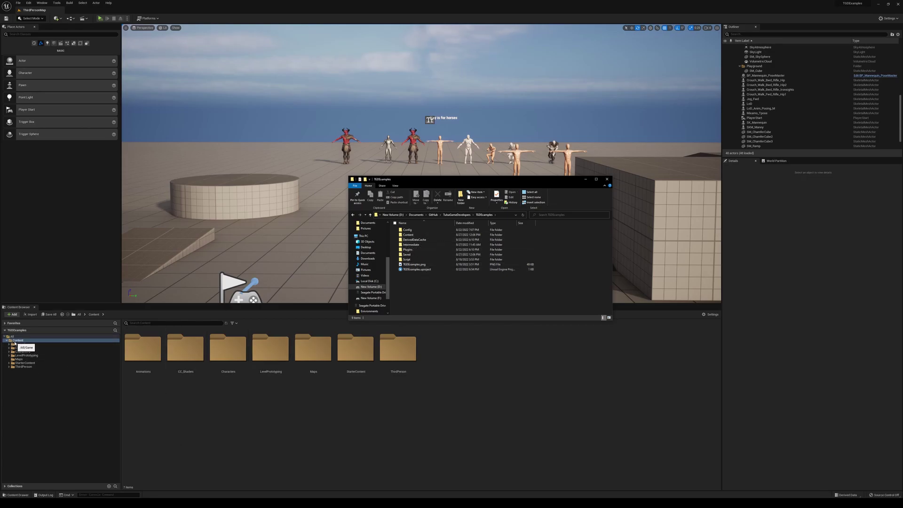
double_click(407, 234)
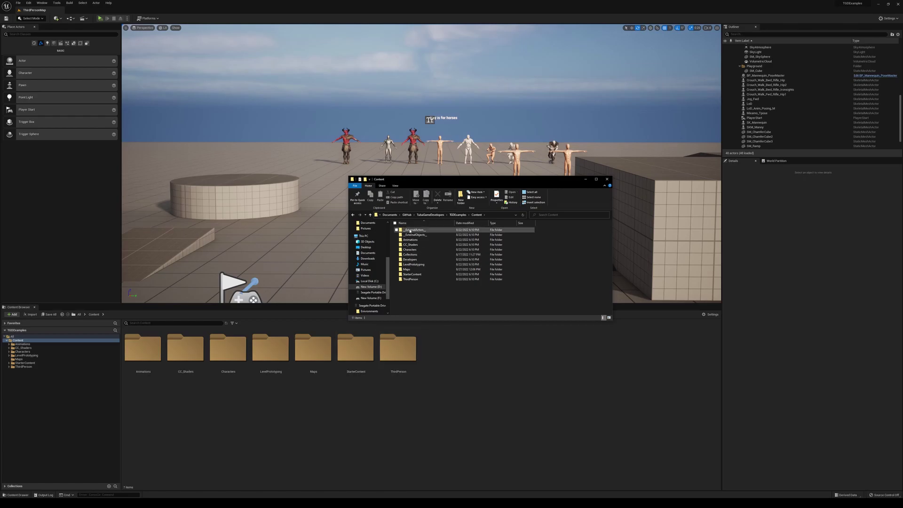
double_click(412, 250)
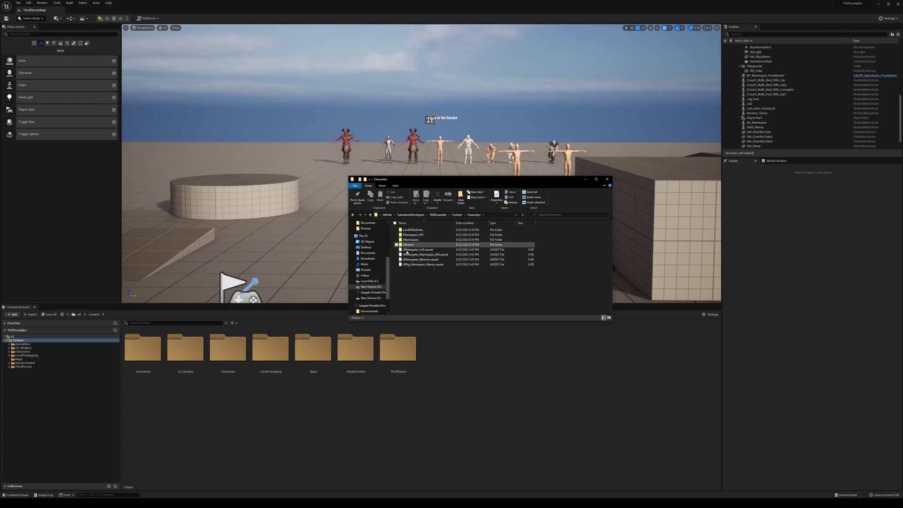
left_click(607, 180)
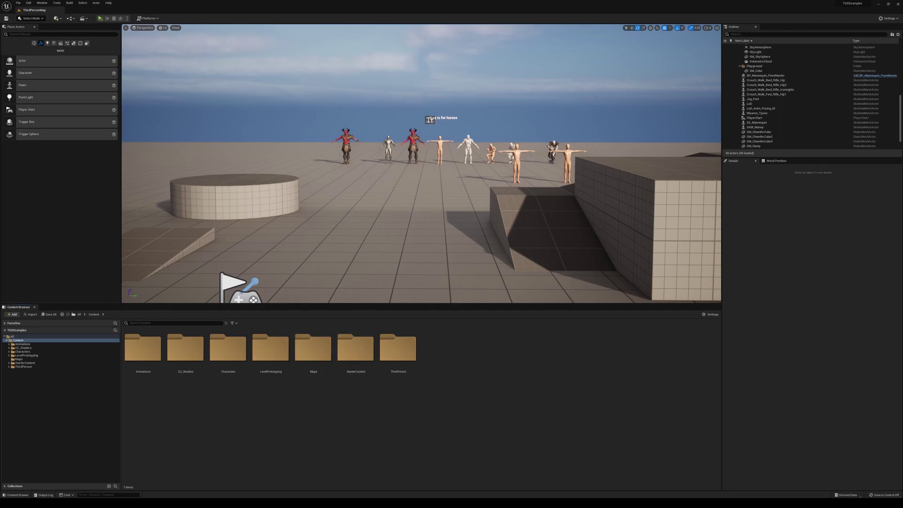
Step: Import Gong.fbx from the Decimated folder into Content and close the bi-normals warning log
left_click_drag(602, 382, 714, 320)
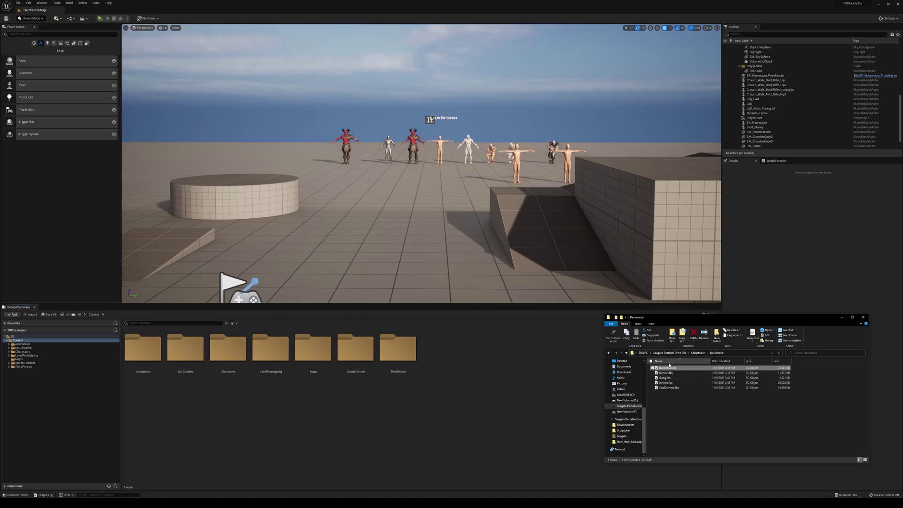
left_click(674, 378)
left_click(665, 372, "shift")
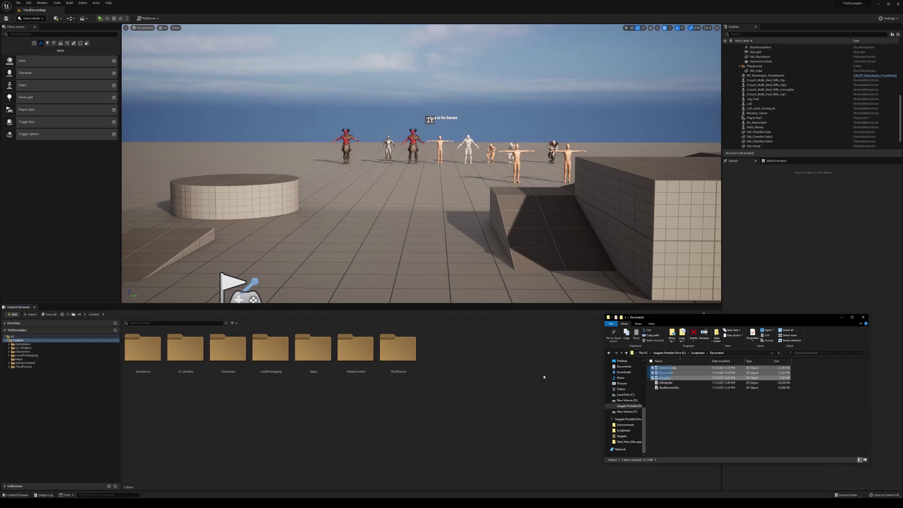
left_click_drag(668, 378, 473, 361)
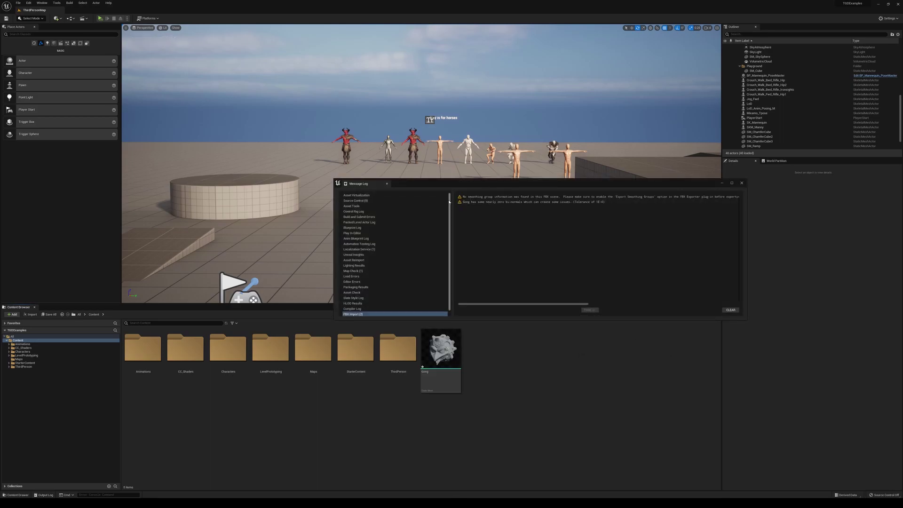
left_click(543, 204)
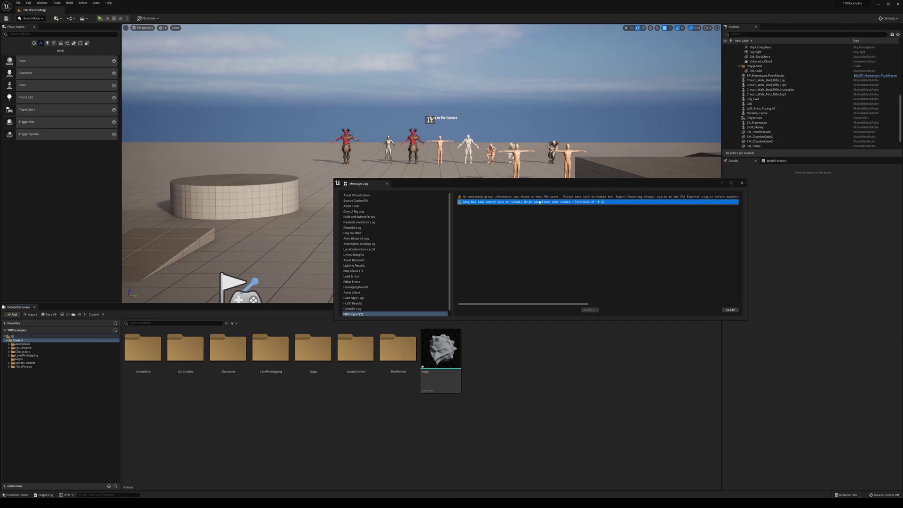
left_click(741, 183)
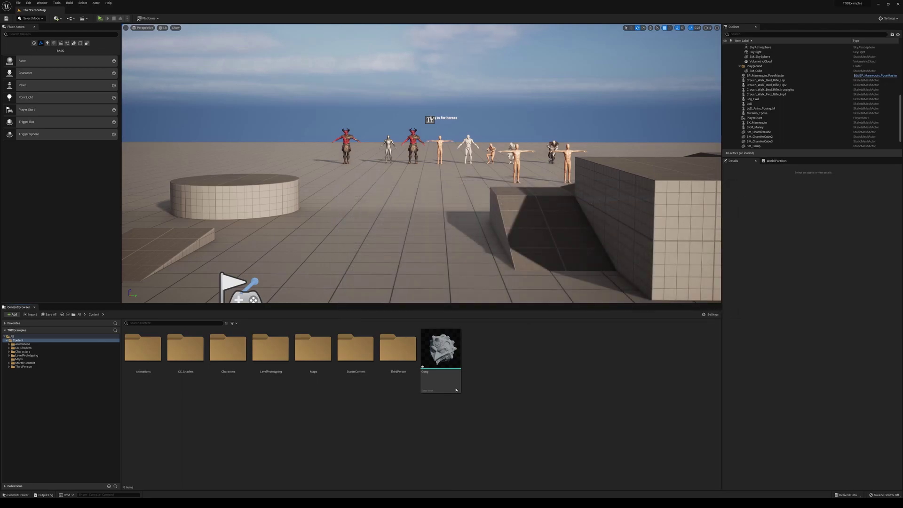
Step: Place the first Gong in the level, raise it off the floor and rotate it
left_click_drag(451, 388, 433, 266)
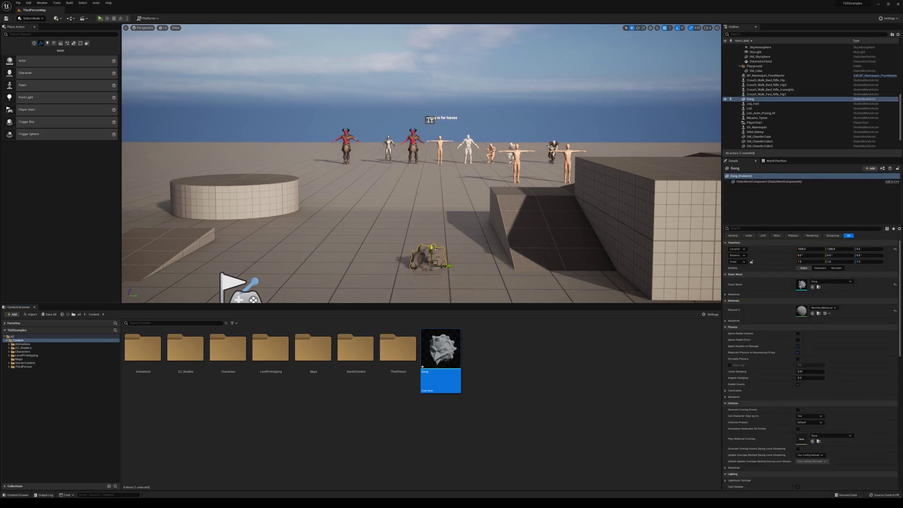
left_click_drag(433, 254, 452, 174)
key("e")
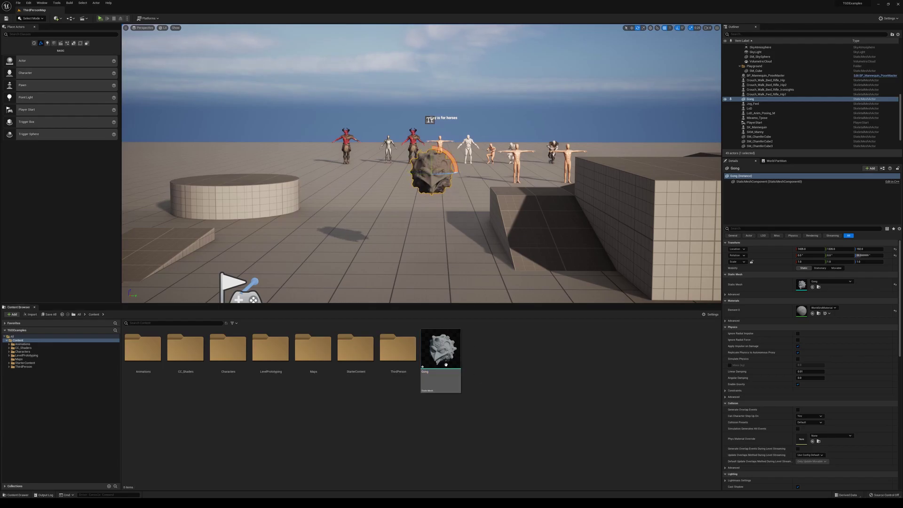
Step: Add a second Gong scaled to 1.25, rotated and floating left of the first
left_click_drag(440, 358, 398, 224)
key("w")
key("e")
key("r")
left_click_drag(403, 243, 409, 178)
key("e")
key("w")
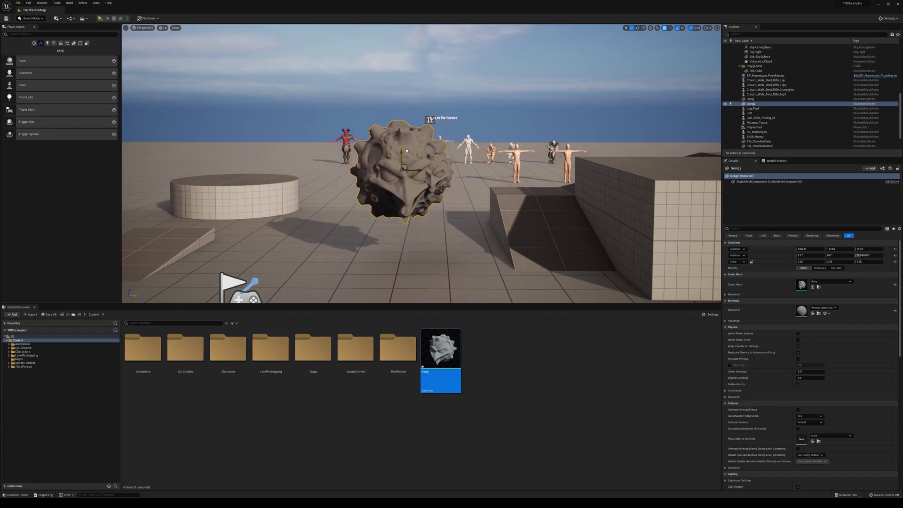
mouse_move(407, 148)
right_mouse_down()
mouse_move(390, 149)
mouse_move(466, 151)
mouse_move(404, 150)
right_mouse_up()
left_click_drag(397, 160, 335, 169)
left_click(474, 369)
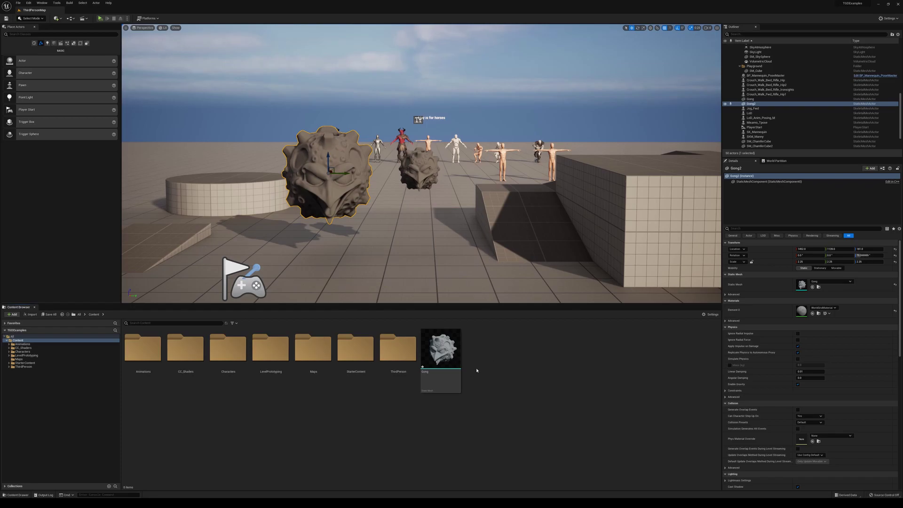
right_click(535, 368)
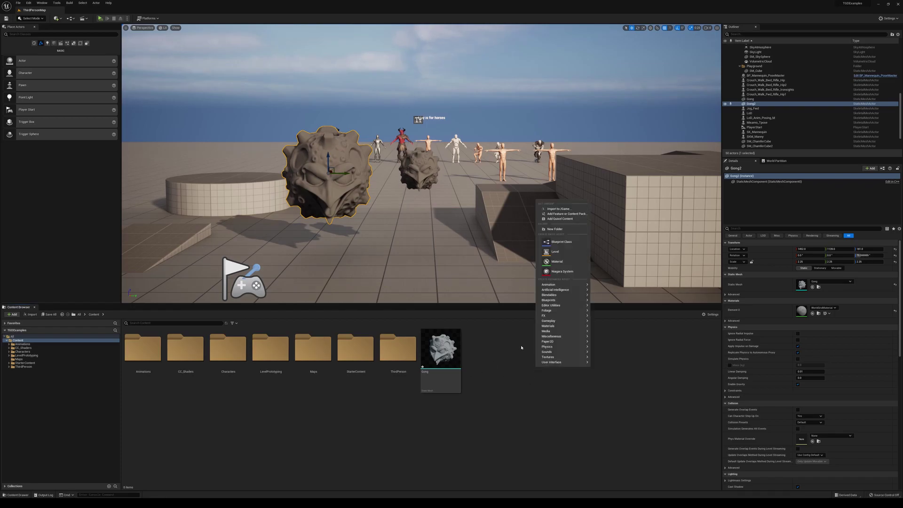
left_click(562, 209)
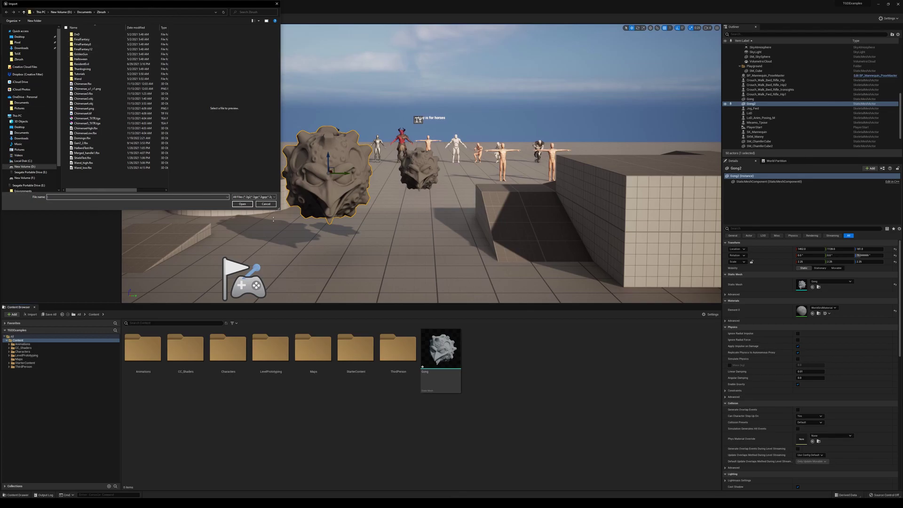
left_click(266, 204)
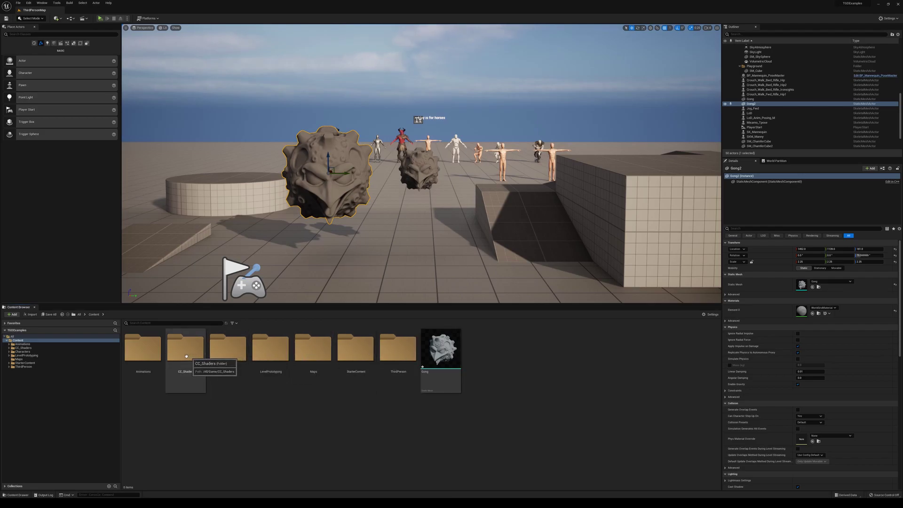
Step: Create NewFolder in Content, move the Gong asset into it, check it, and return to Content
right_click(500, 358)
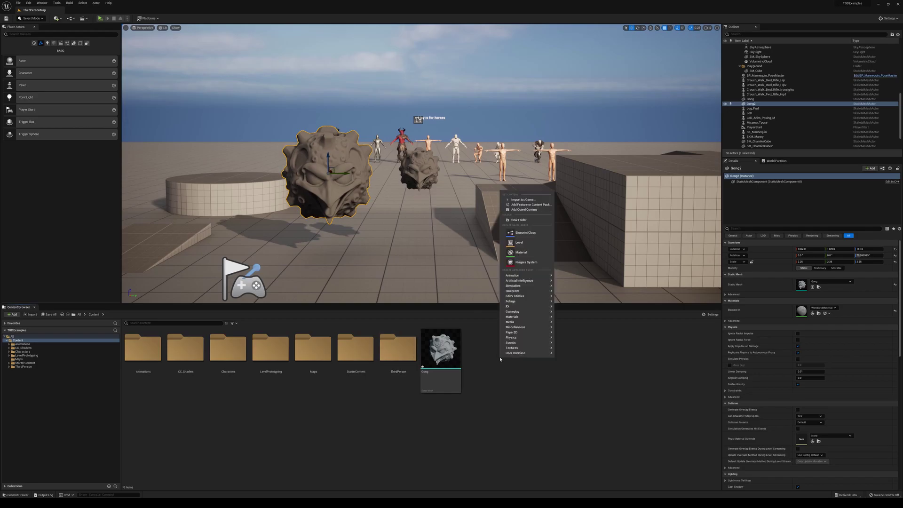
left_click(522, 222)
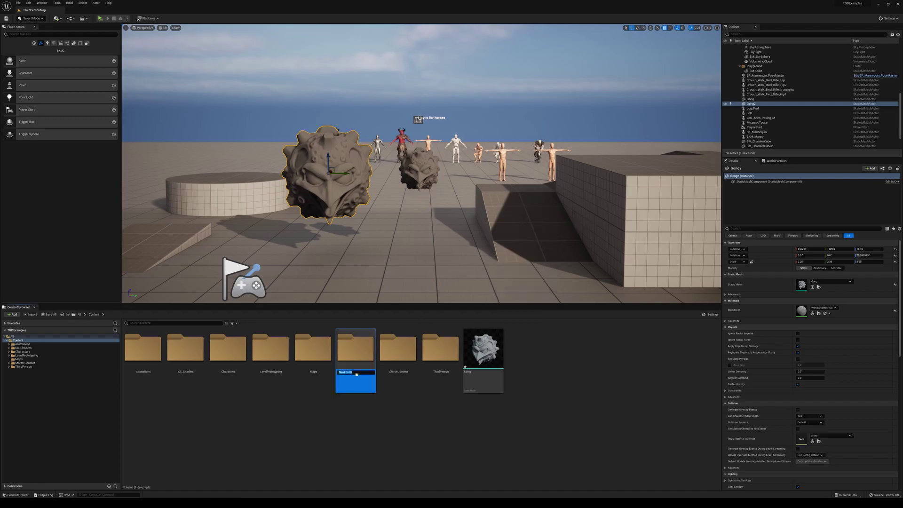
key("Return")
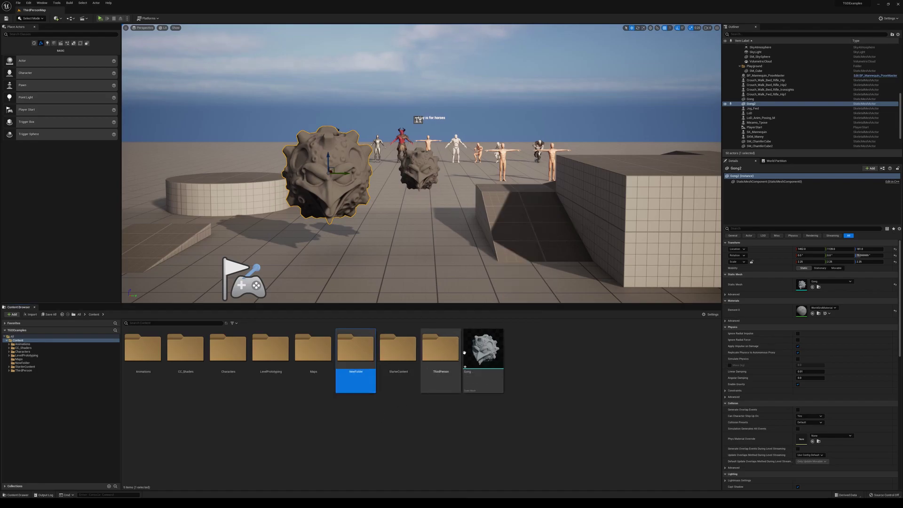
left_click_drag(484, 349, 349, 351)
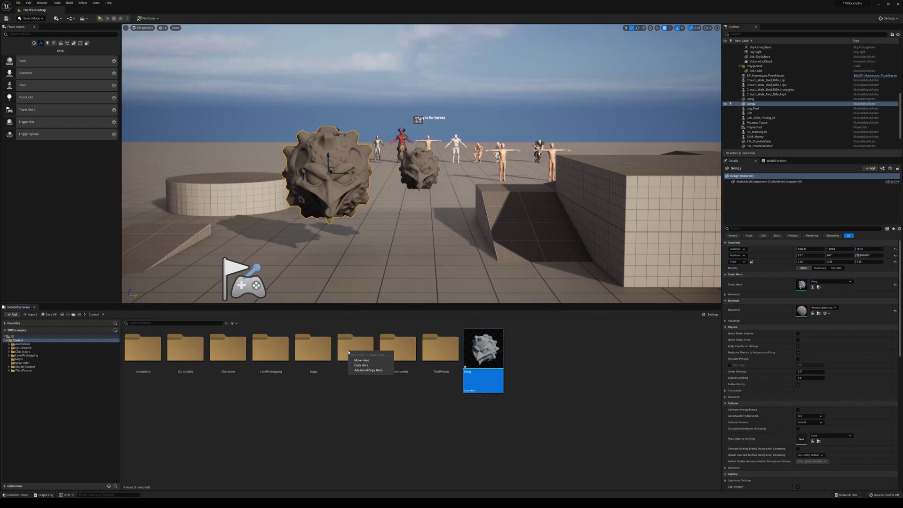
left_click(365, 370)
double_click(362, 359)
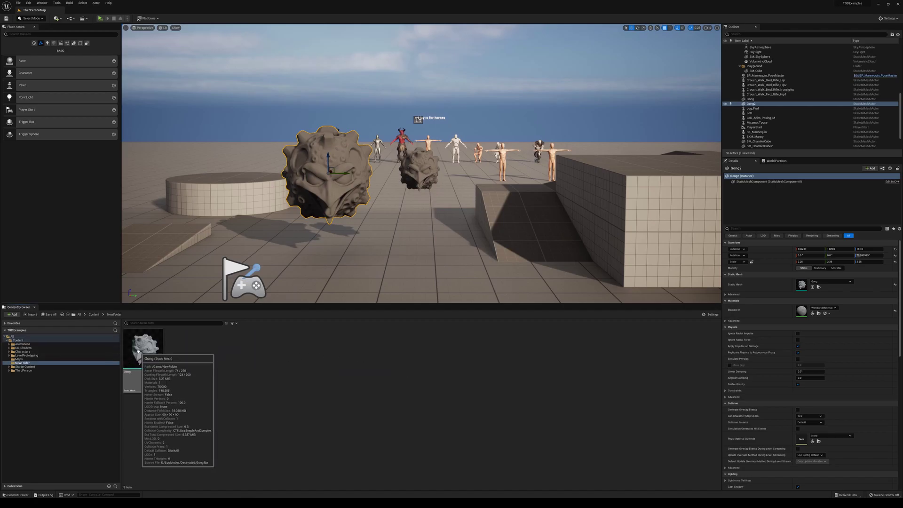
left_click(93, 315)
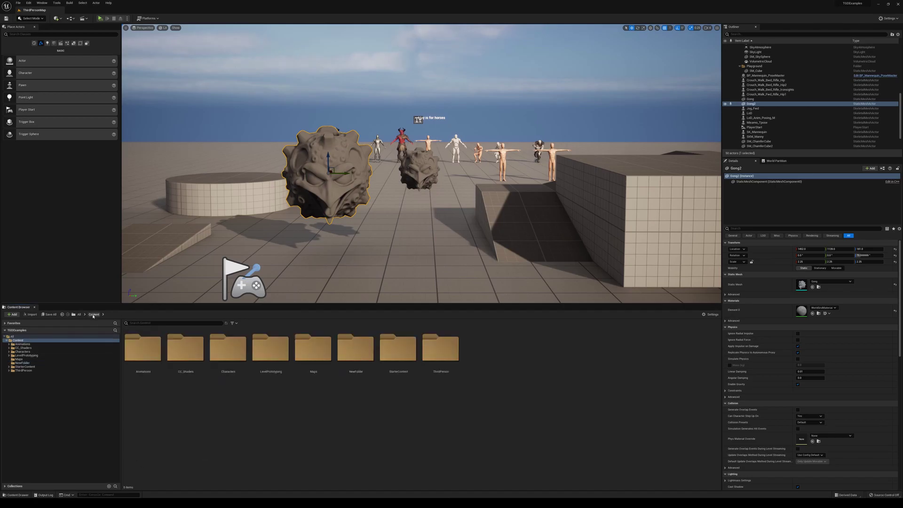
Step: Apply the Texture asset-type filter in the Content Browser
left_click(237, 325)
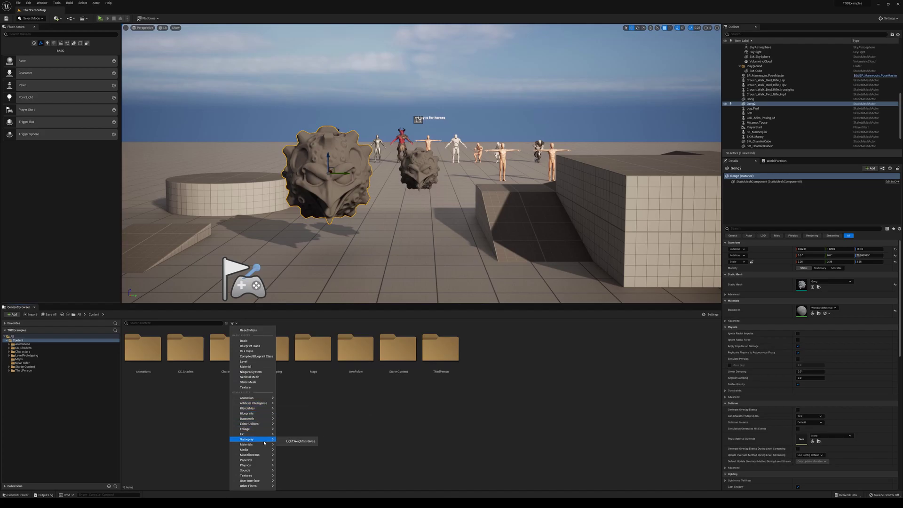
mouse_move(258, 471)
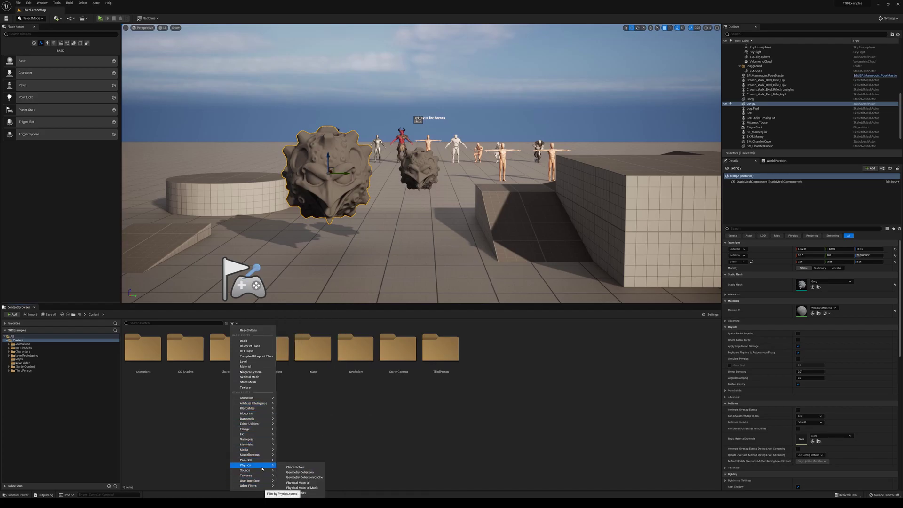
mouse_move(263, 445)
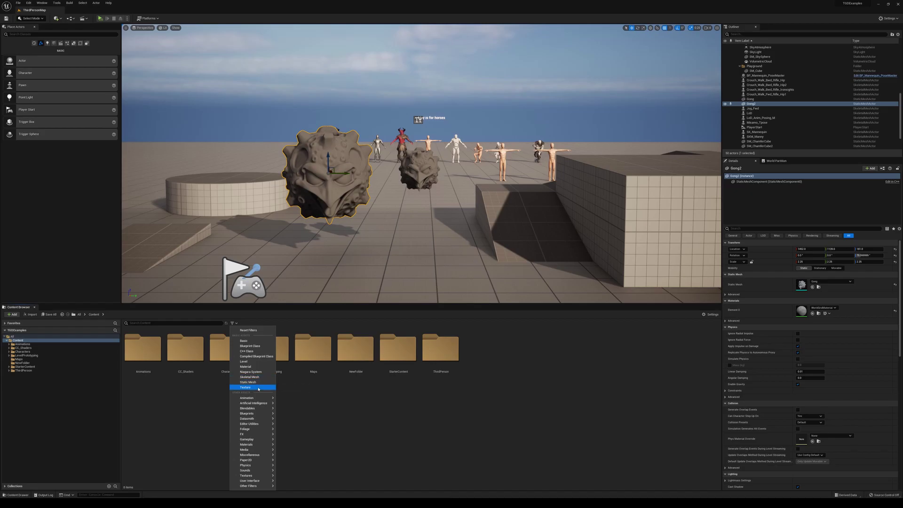
left_click(257, 387)
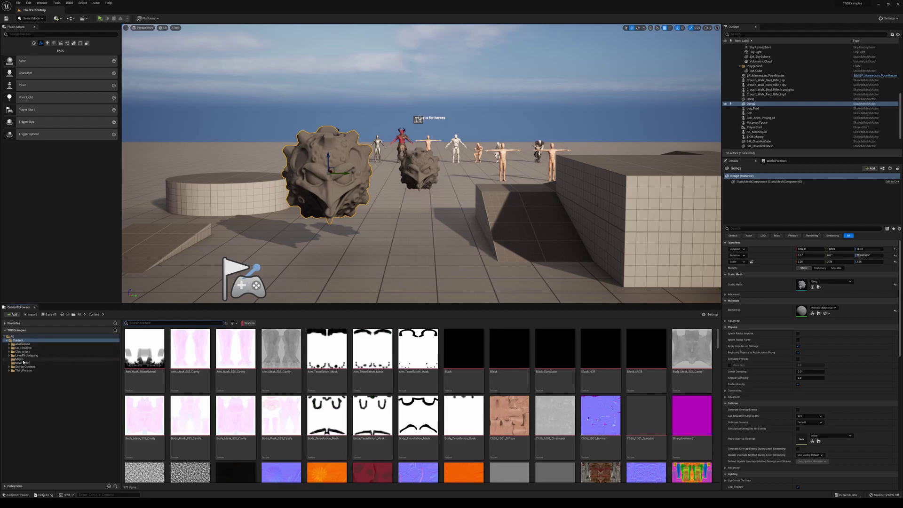
Step: Browse the Maps folder, return to Content and scroll through the texture results
left_click(19, 360)
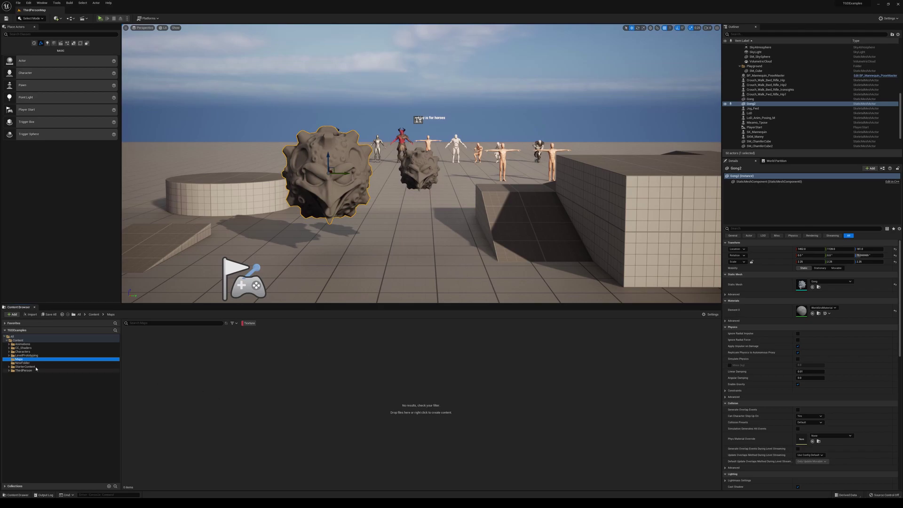
left_click(19, 340)
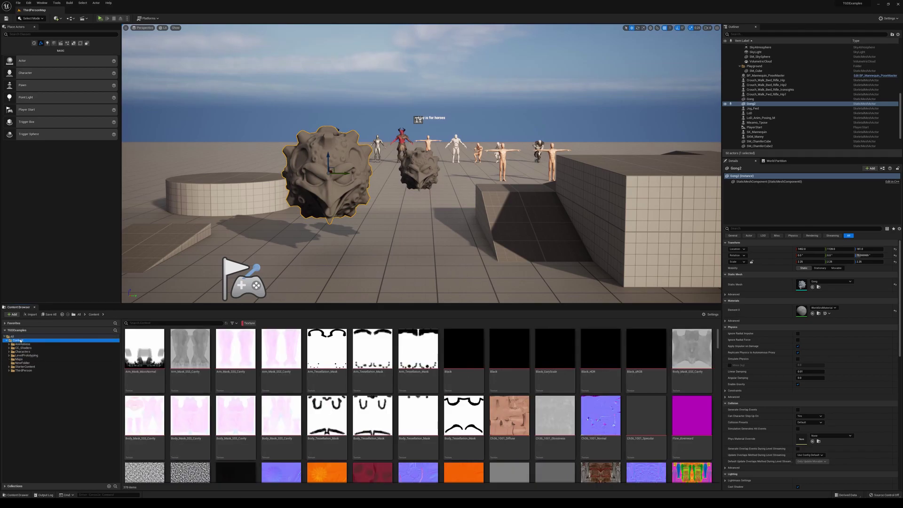
scroll(329, 390, "down", 3)
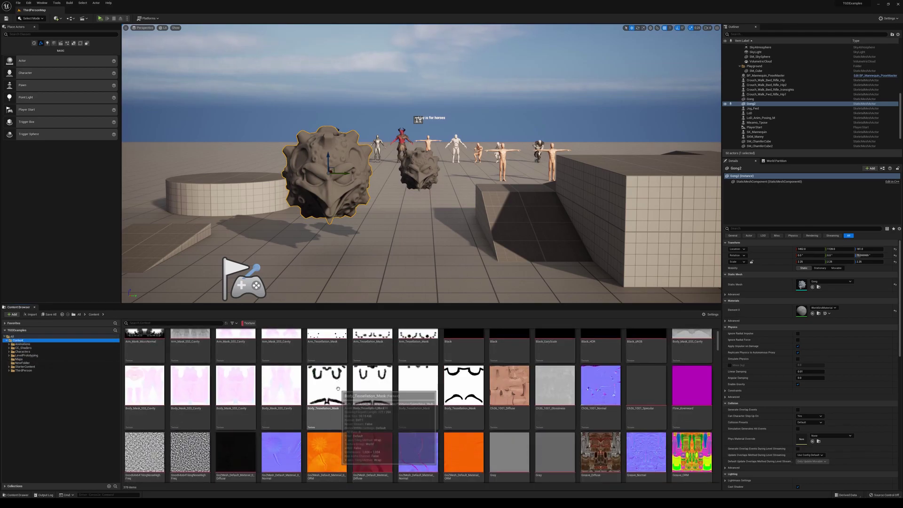
scroll(332, 393, "down", 10)
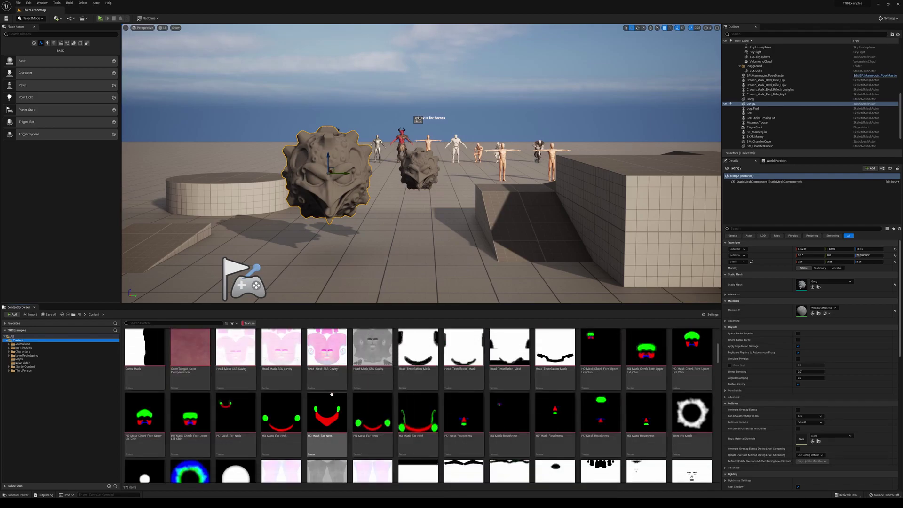
scroll(328, 395, "down", 10)
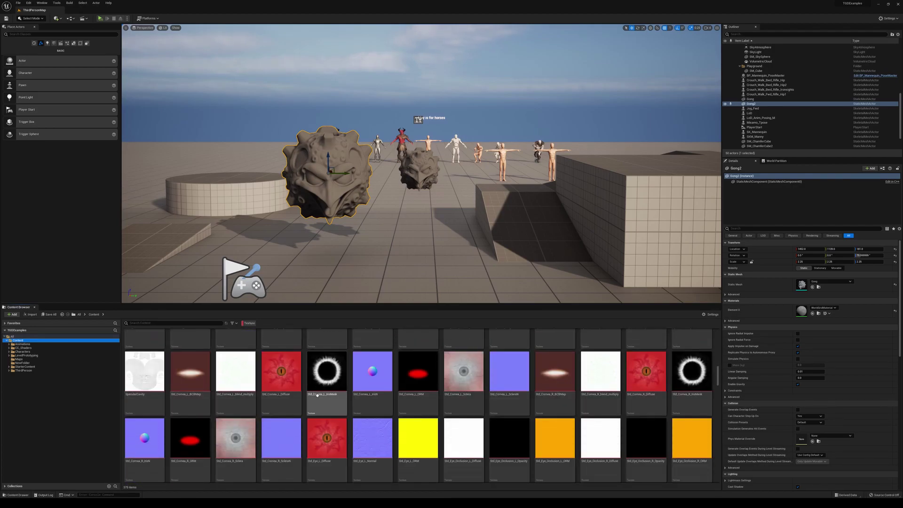
scroll(310, 390, "down", 3)
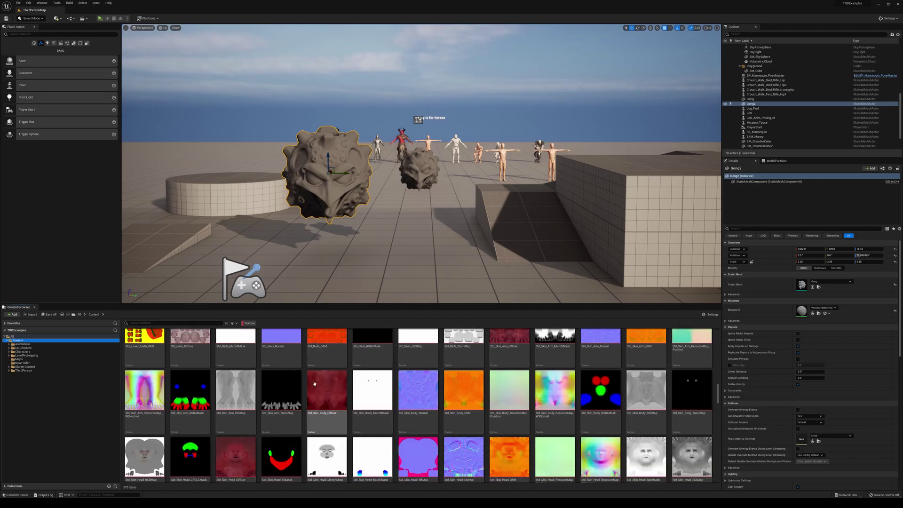
scroll(257, 354, "up", 2)
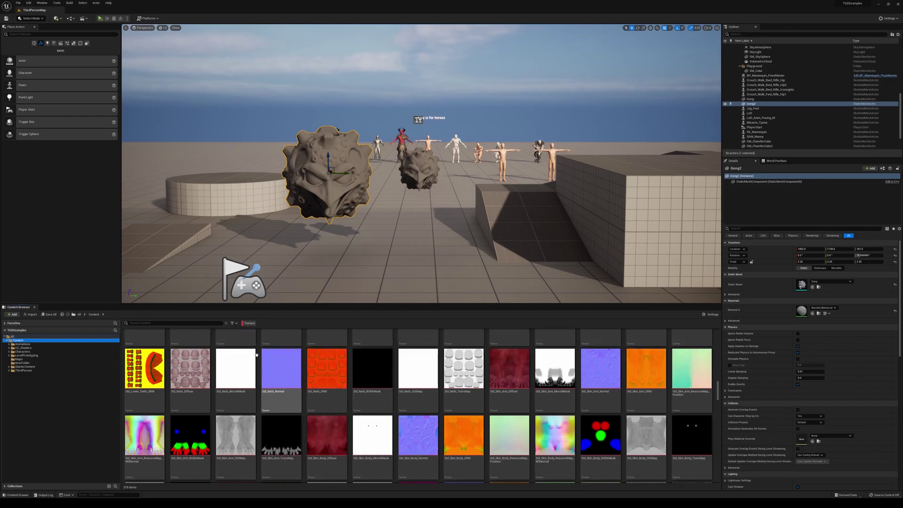
Step: Search for 'Eye' and add Material to the Texture filter
left_click(185, 322)
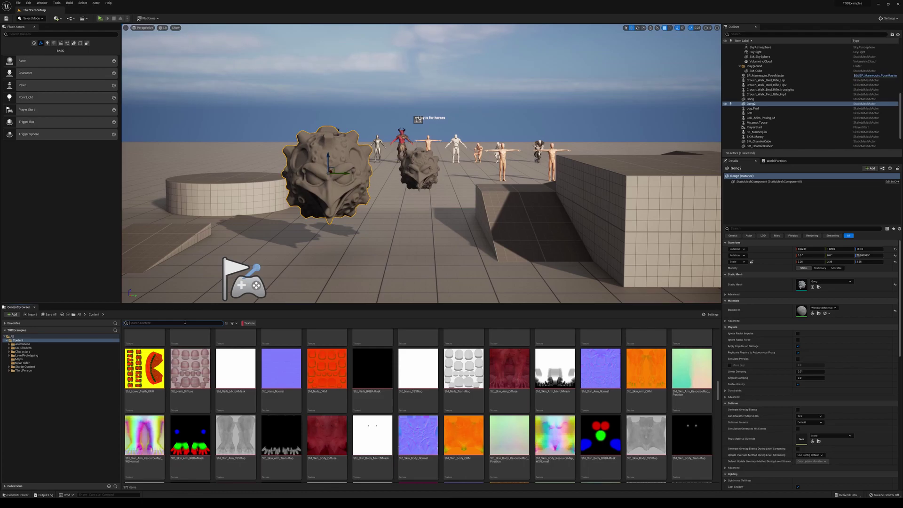
type("Eye")
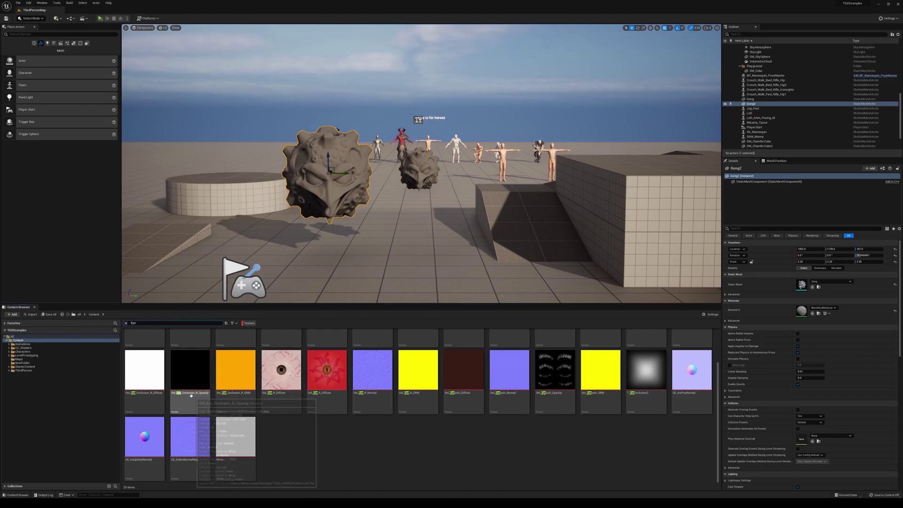
scroll(646, 406, "up", 2)
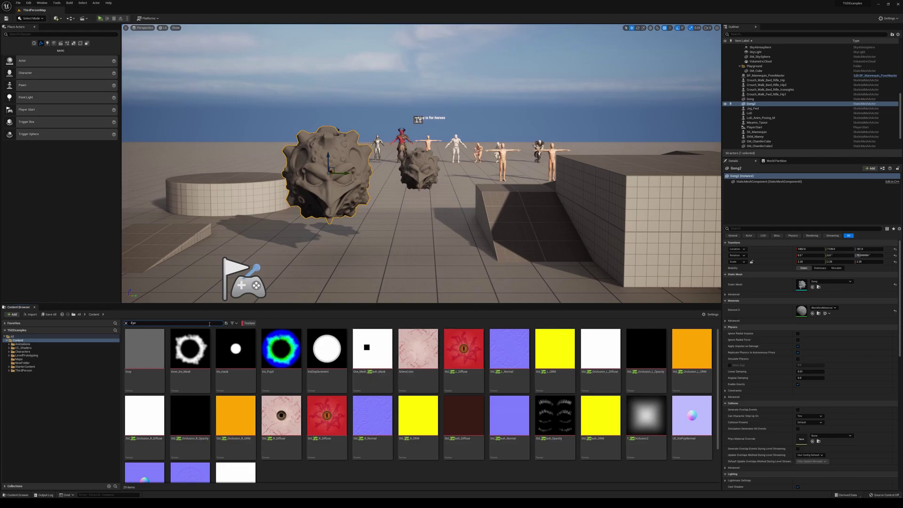
left_click(250, 323)
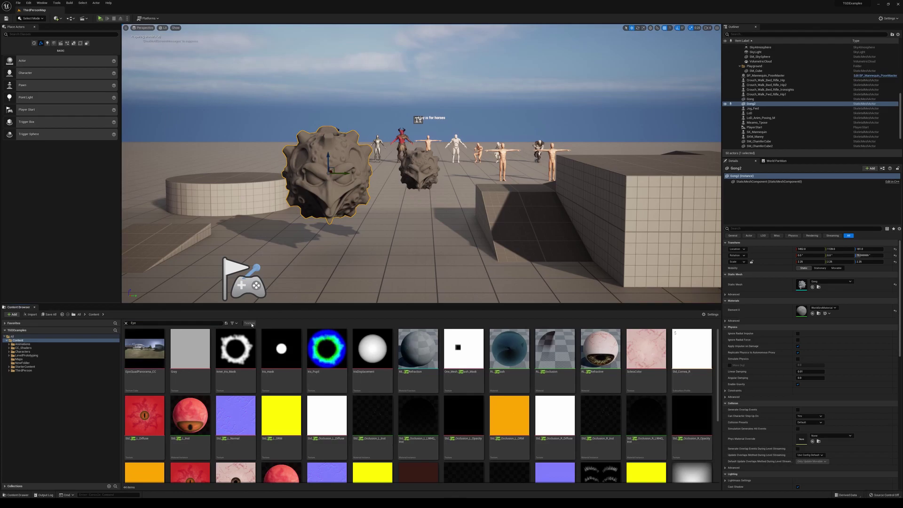
left_click(250, 323)
left_click(232, 323)
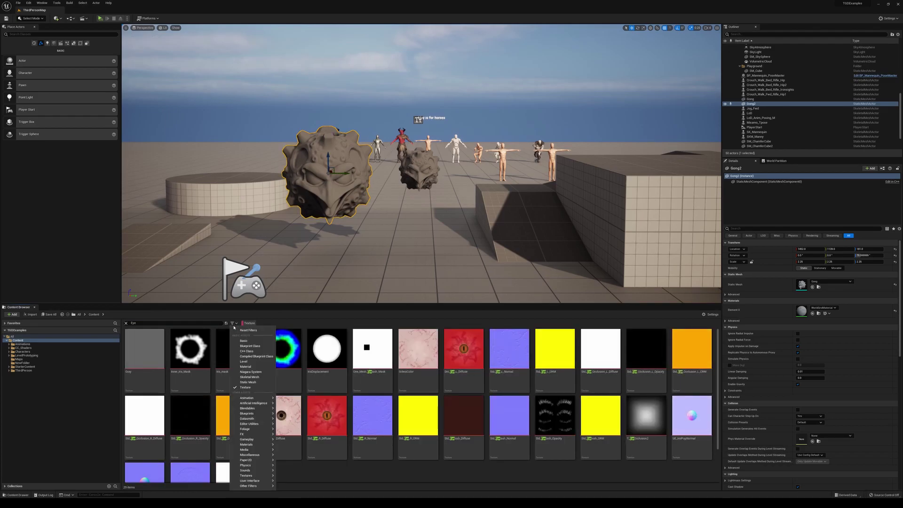
left_click(249, 366)
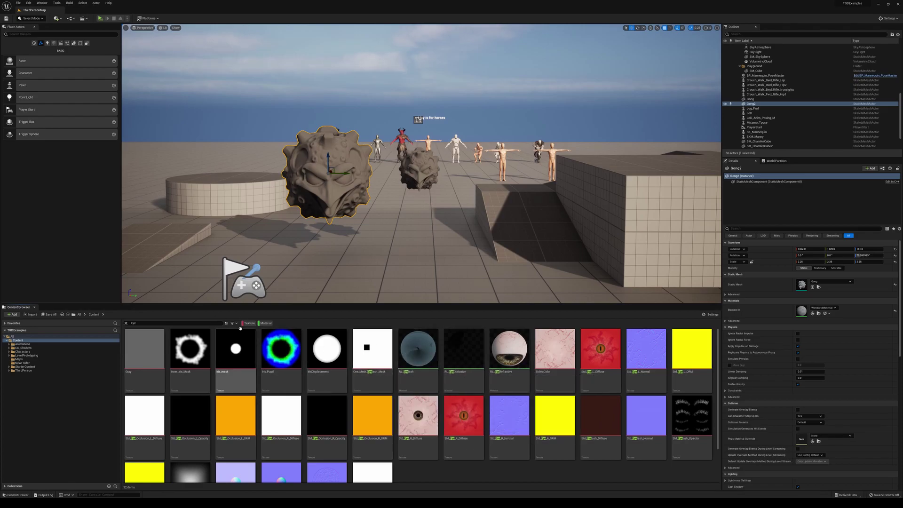
Step: Turn off the Material and Texture filters and clear the Eye search
left_click(266, 323)
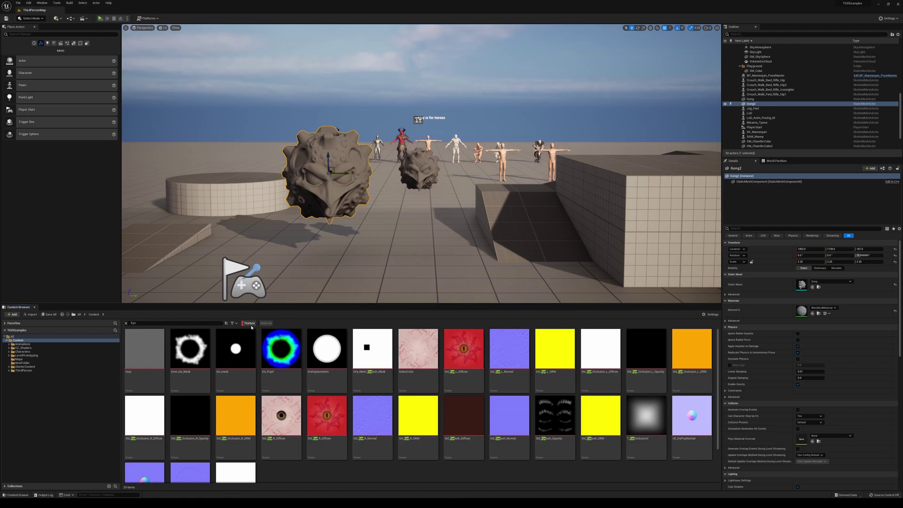
left_click(251, 324)
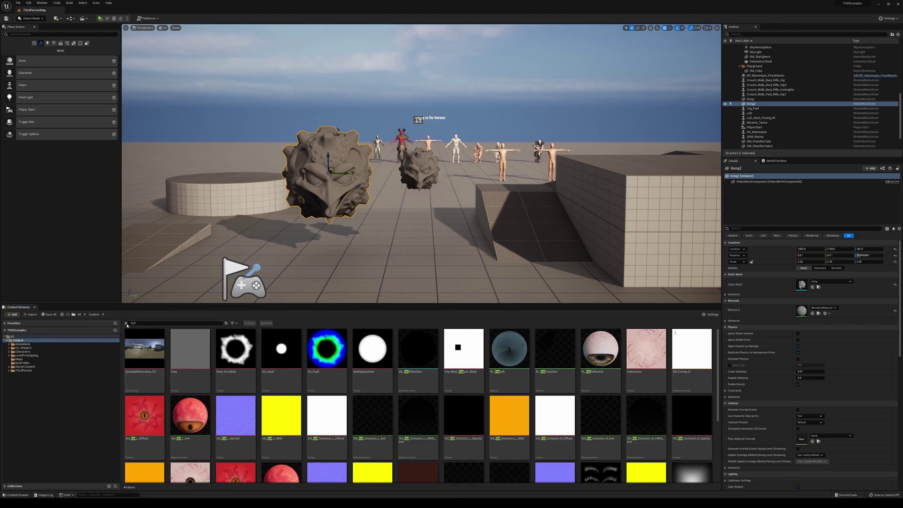
left_click(126, 323)
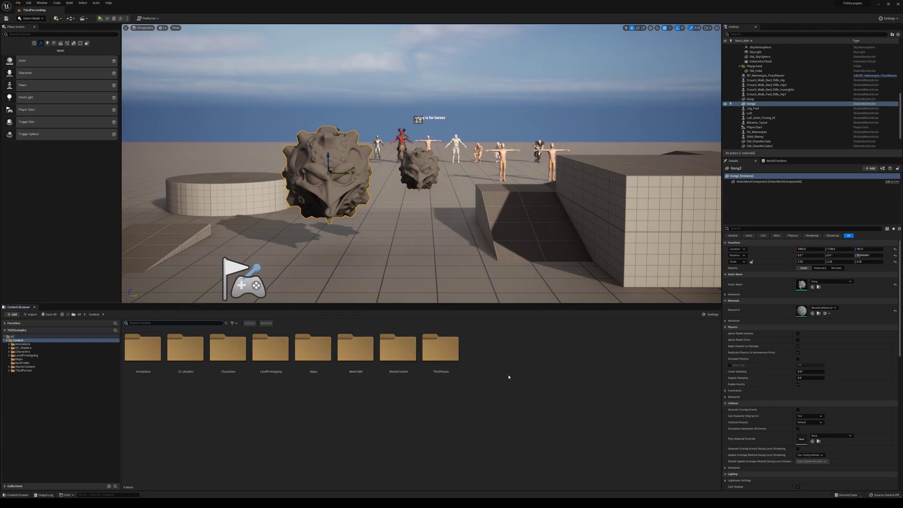
Step: Save all modified assets and the level via File > Save All, then fly around the level
left_click(18, 2)
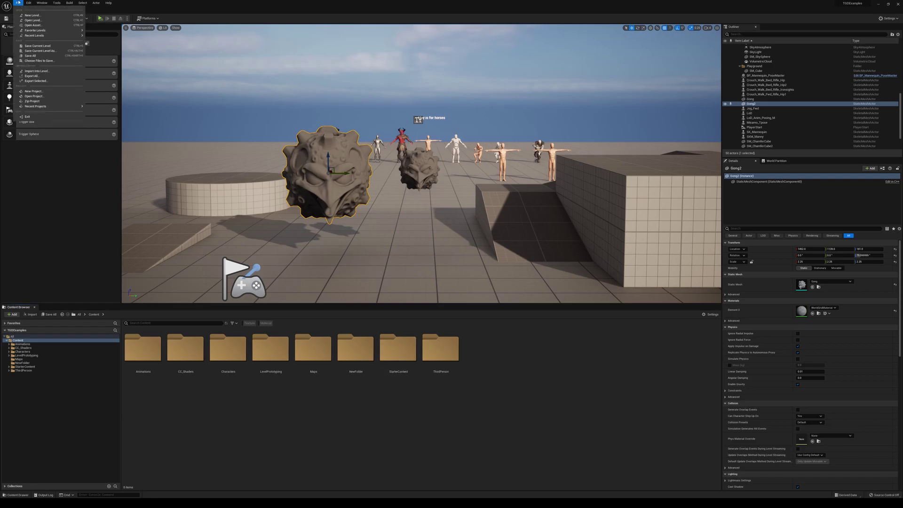
left_click(33, 55)
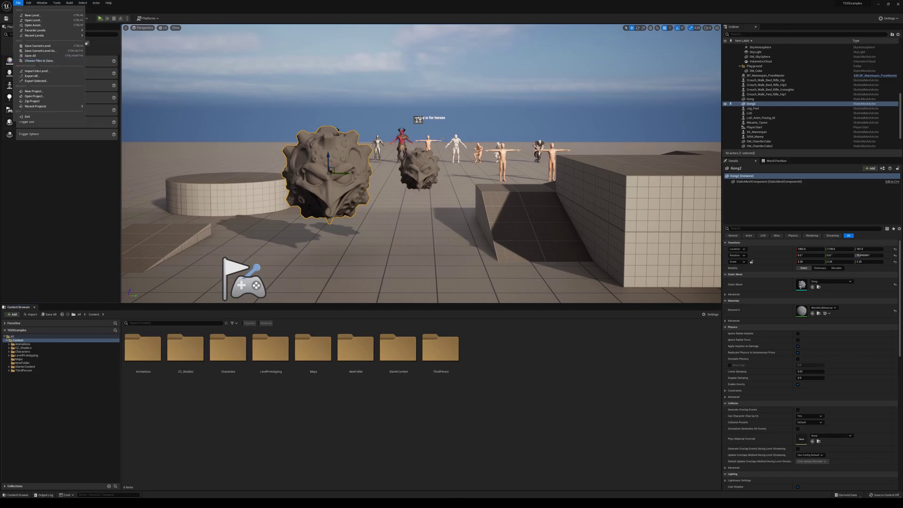
mouse_move(329, 188)
right_mouse_down()
mouse_move(329, 155)
mouse_move(329, 179)
mouse_move(320, 183)
mouse_move(341, 181)
right_mouse_up()
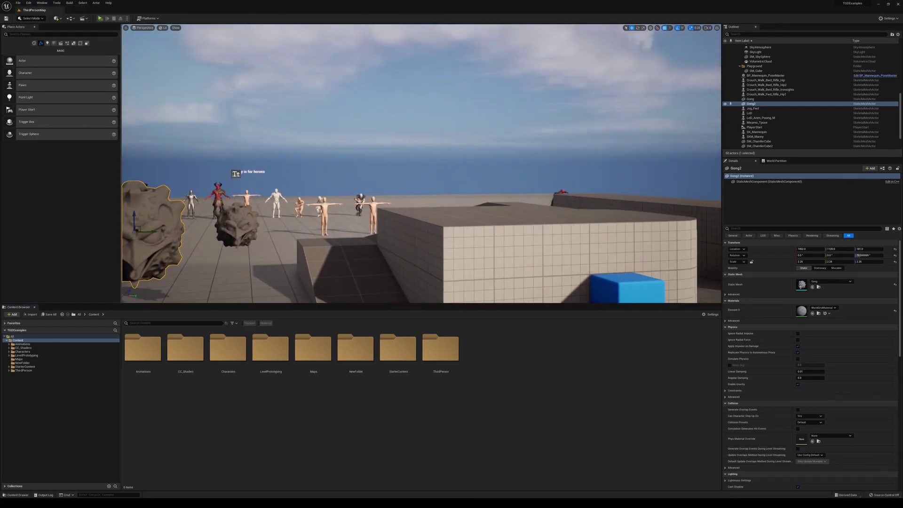
right_click_drag(421, 165, 329, 163)
mouse_move(443, 138)
right_mouse_down()
mouse_move(443, 160)
mouse_move(437, 145)
right_mouse_up()
left_click(18, 3)
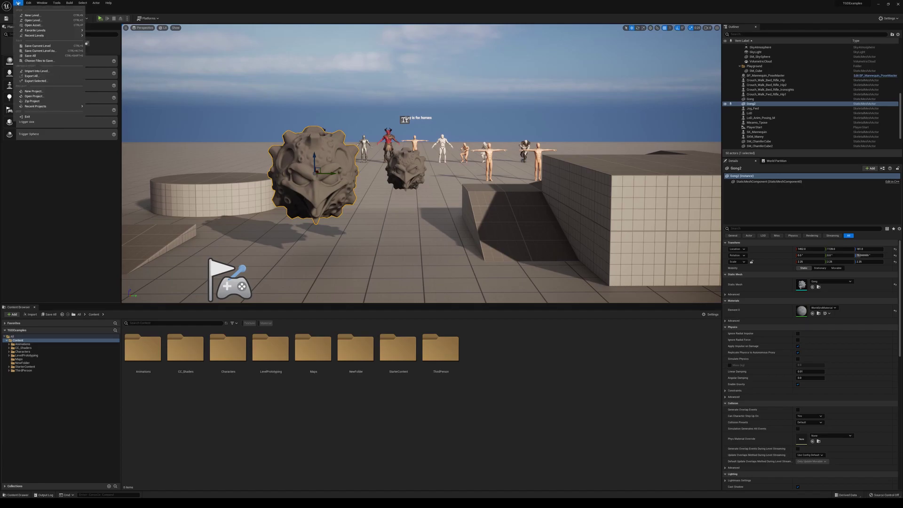
left_click(35, 61)
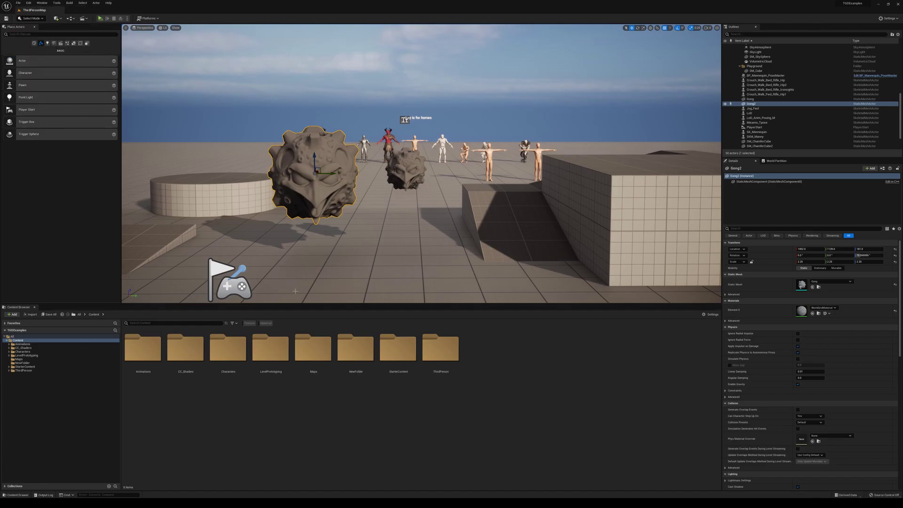
Step: Bring Beelzebub.fbx from File Explorer into Content and import it with the FBX Import Options
right_click(513, 363)
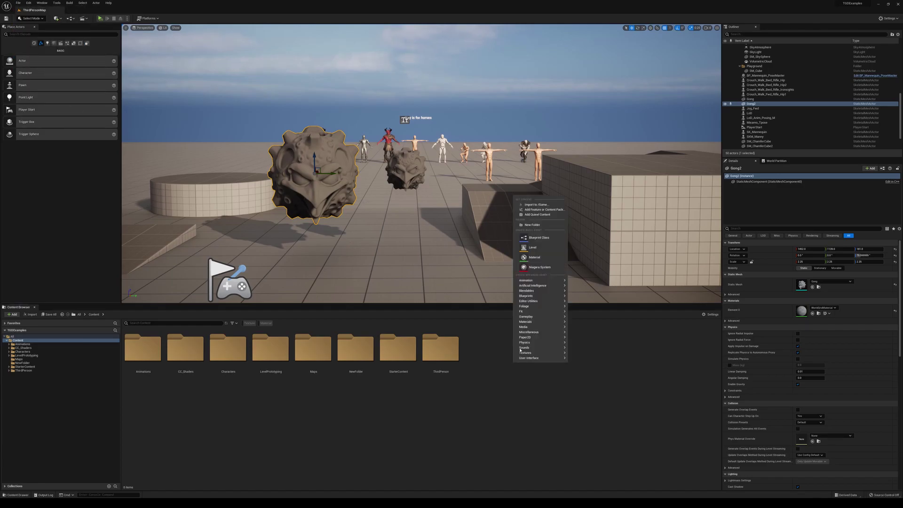
mouse_move(524, 342)
left_click(443, 432)
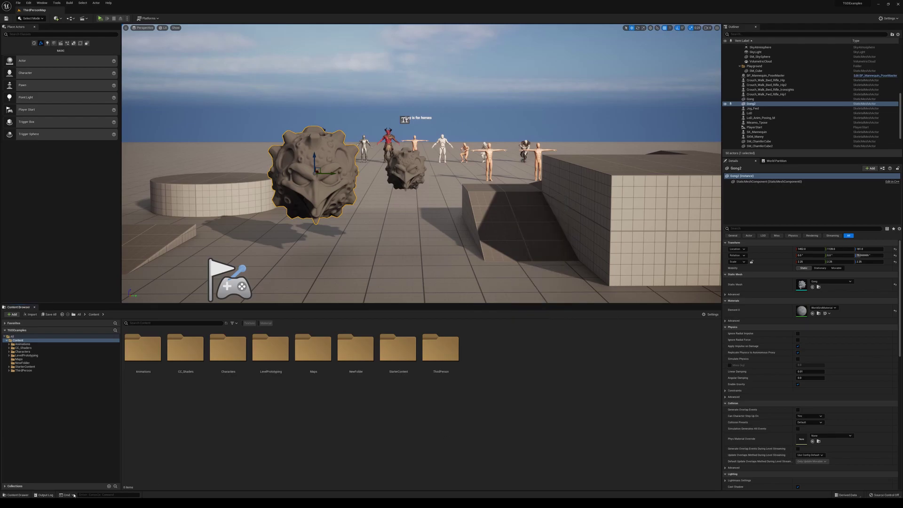
key("alt+Tab")
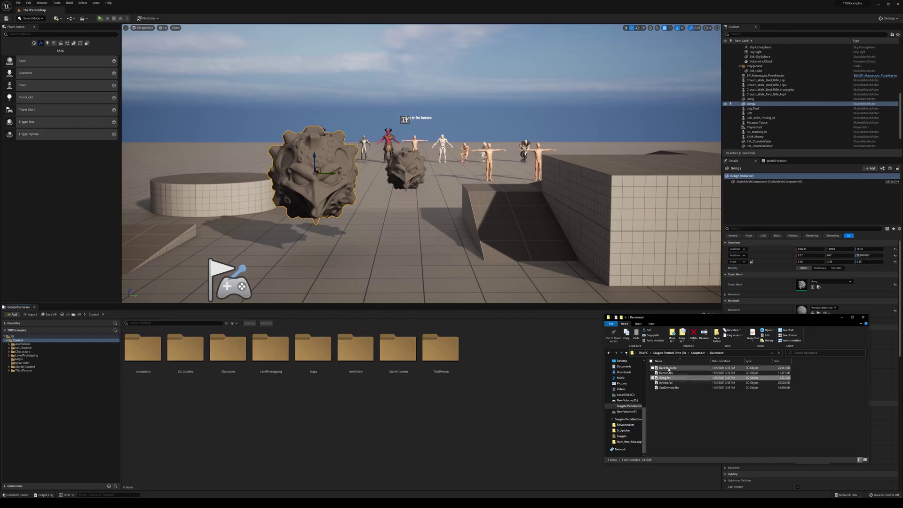
left_click_drag(668, 368, 522, 370)
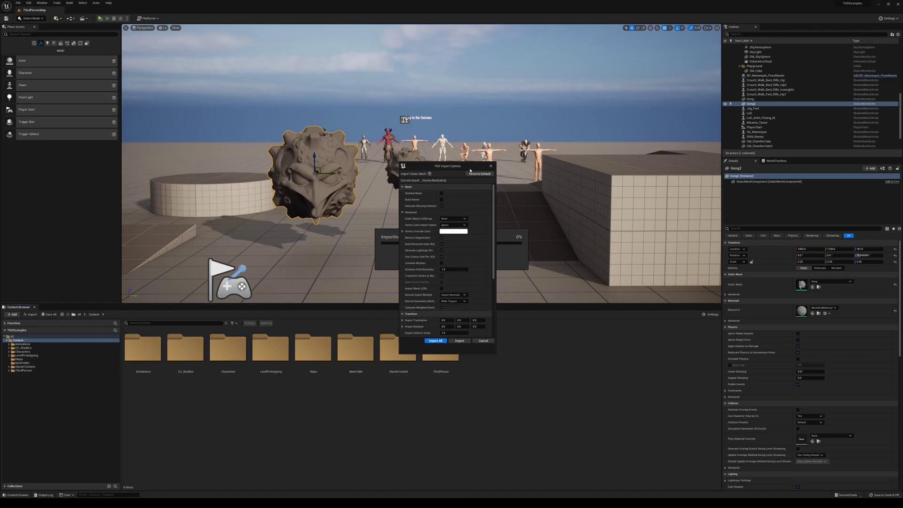
left_click_drag(452, 166, 515, 130)
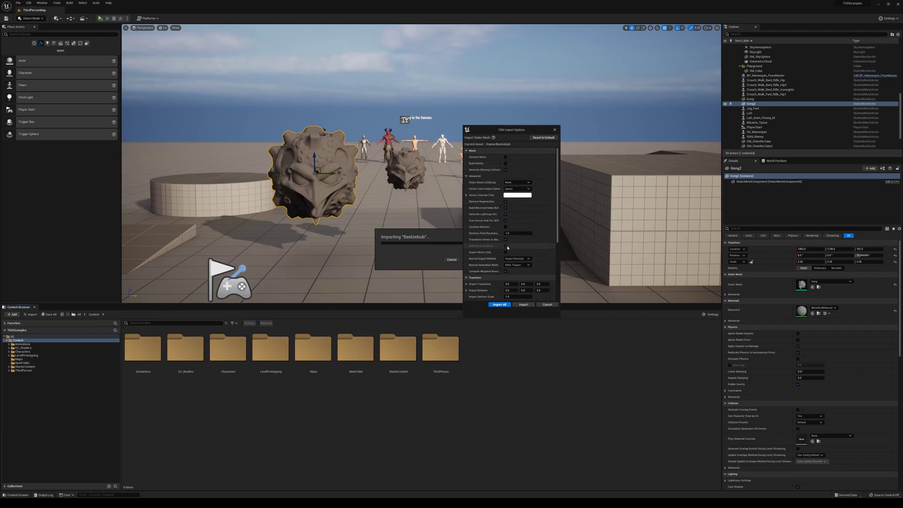
left_click(522, 305)
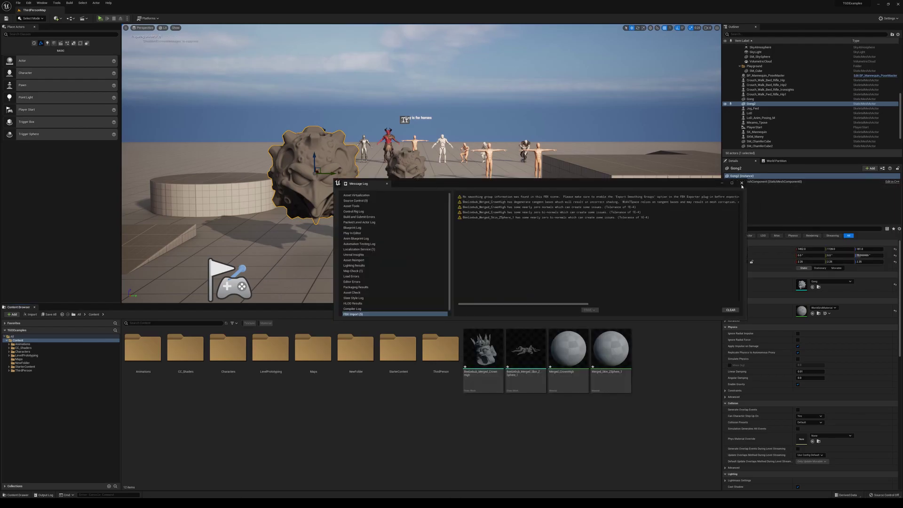
Step: Place the Beelzebub crown and ZSphere body in the level, then delete both
key("Escape")
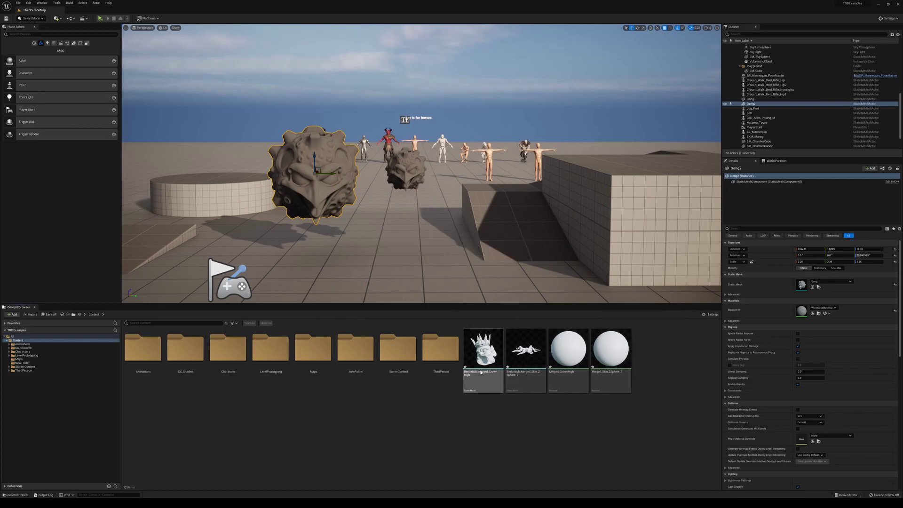
left_click_drag(482, 362, 430, 244)
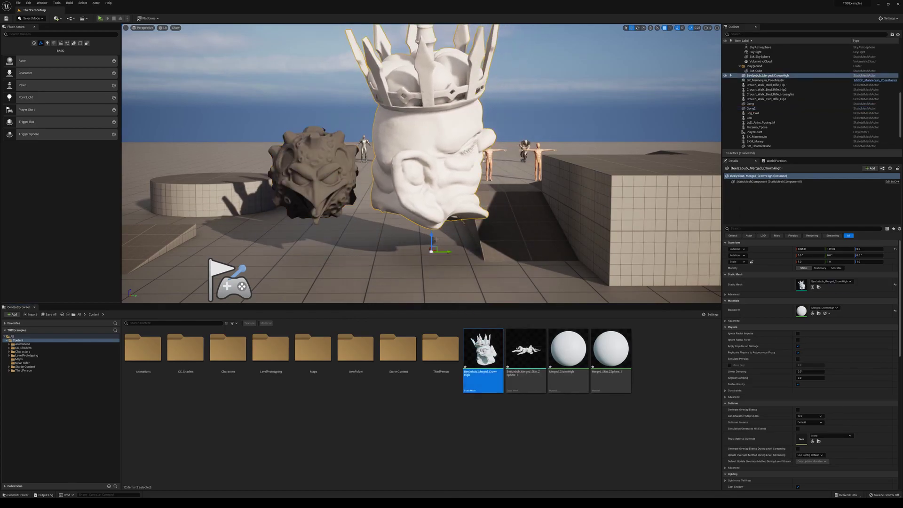
key("e")
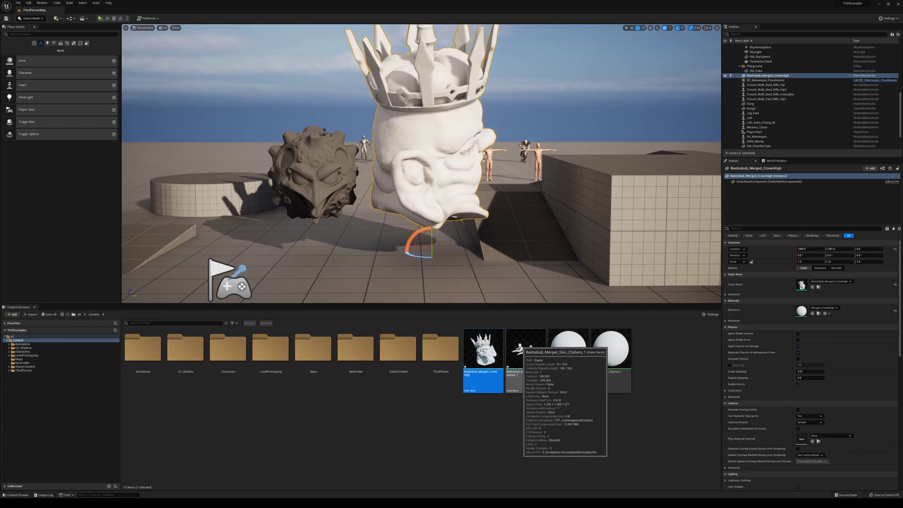
left_click_drag(521, 349, 436, 254)
right_click_drag(437, 255, 437, 263)
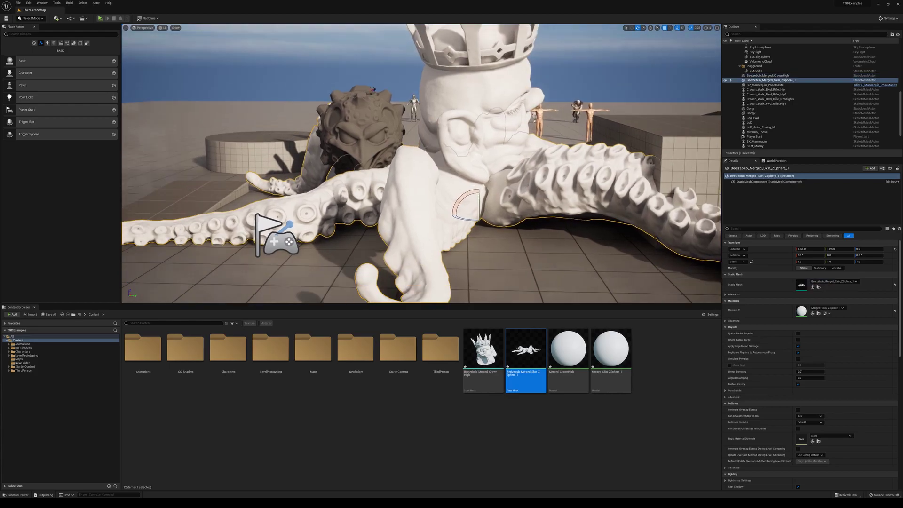
scroll(439, 155, "down", 4)
left_click(435, 111)
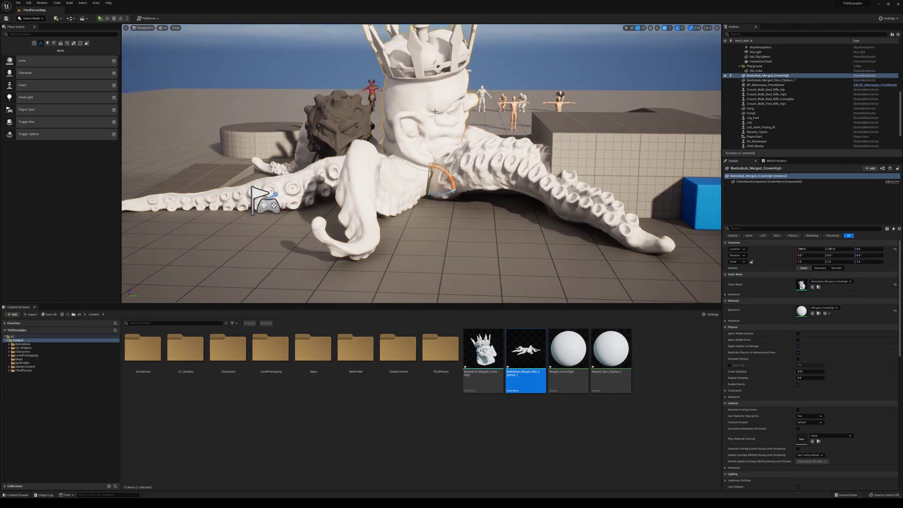
key("Delete")
key("Delete")
mouse_move(435, 111)
right_mouse_down()
mouse_move(435, 87)
mouse_move(435, 120)
right_mouse_up()
Step: Place both Beelzebub meshes together on empty floor, turn the statue about 85 degrees and frame it
left_click(483, 348, "ctrl")
right_click(494, 369)
right_click(520, 369)
right_click(494, 369)
left_click_drag(484, 352, 426, 193)
key("e")
key("f")
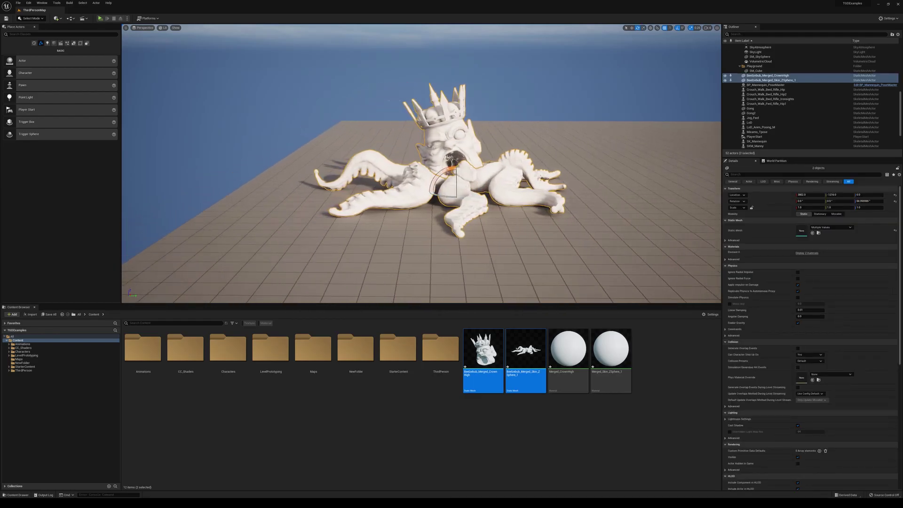
left_click(444, 137)
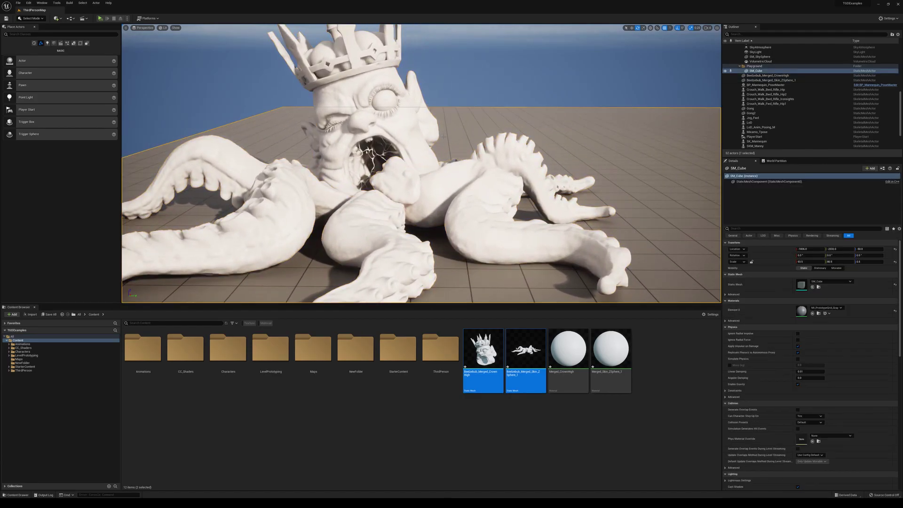
key("Escape")
right_click_drag(436, 138, 418, 134)
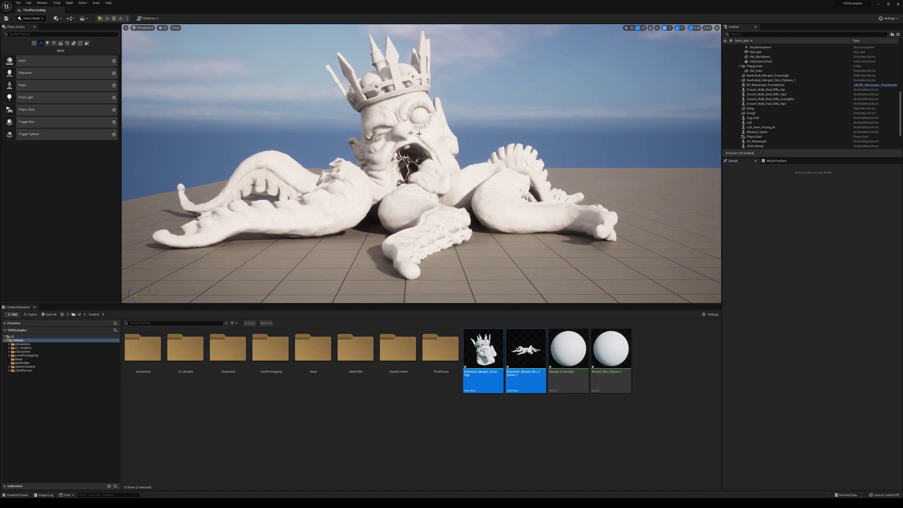
Step: Try moving the crowned head, undo it, then delete the head and body meshes
left_click(434, 143)
key("w")
mouse_move(418, 216)
left_mouse_down()
mouse_move(405, 143)
mouse_move(367, 140)
mouse_move(335, 174)
mouse_move(413, 179)
mouse_move(429, 203)
mouse_move(415, 213)
left_mouse_up()
key("ctrl+z")
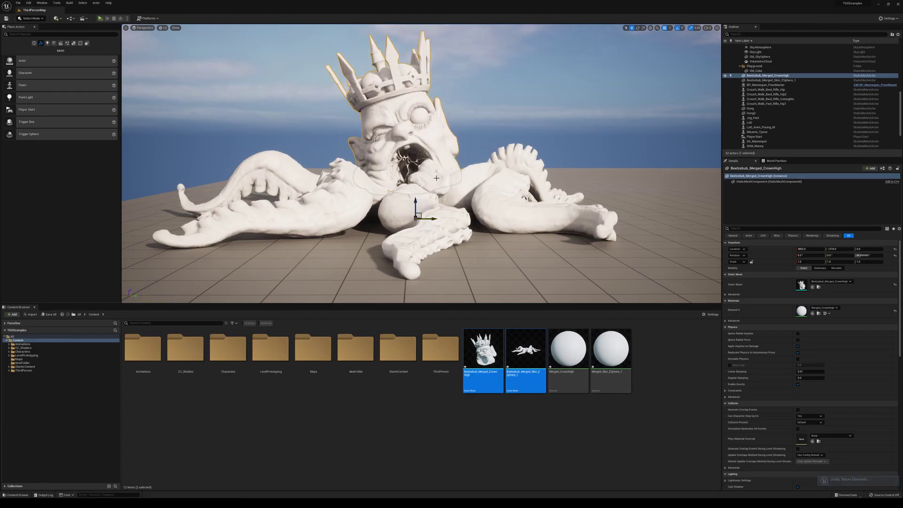
key("Delete")
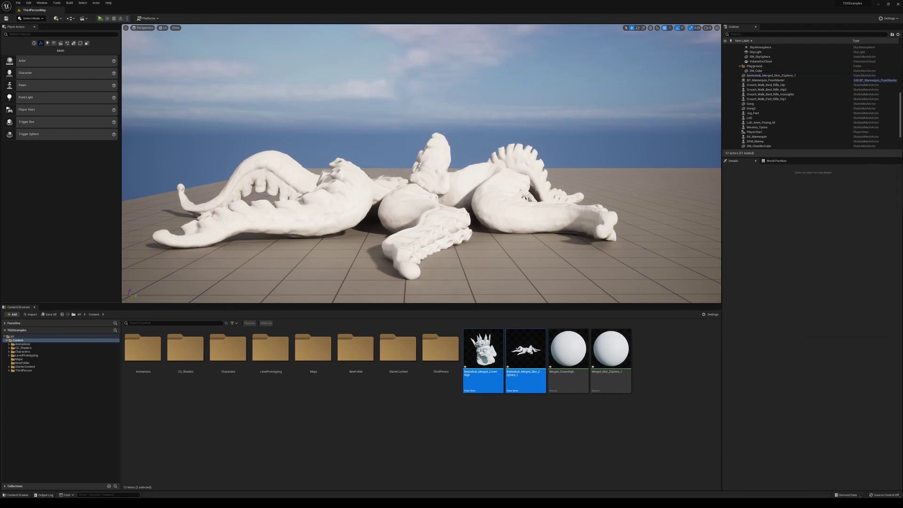
left_click(428, 206)
key("Delete")
Step: Force-delete the two Beelzebub_Merged meshes and their two materials despite remaining references
left_click(466, 341)
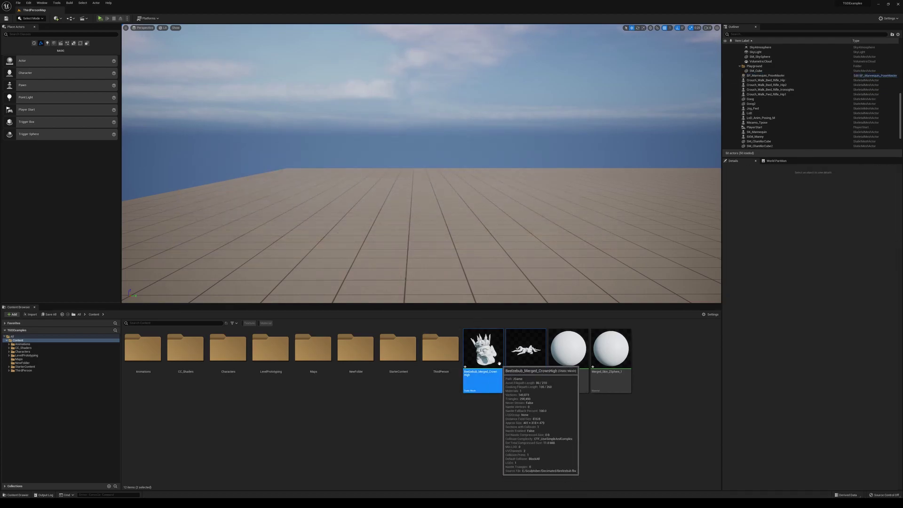
left_click(599, 365, "shift")
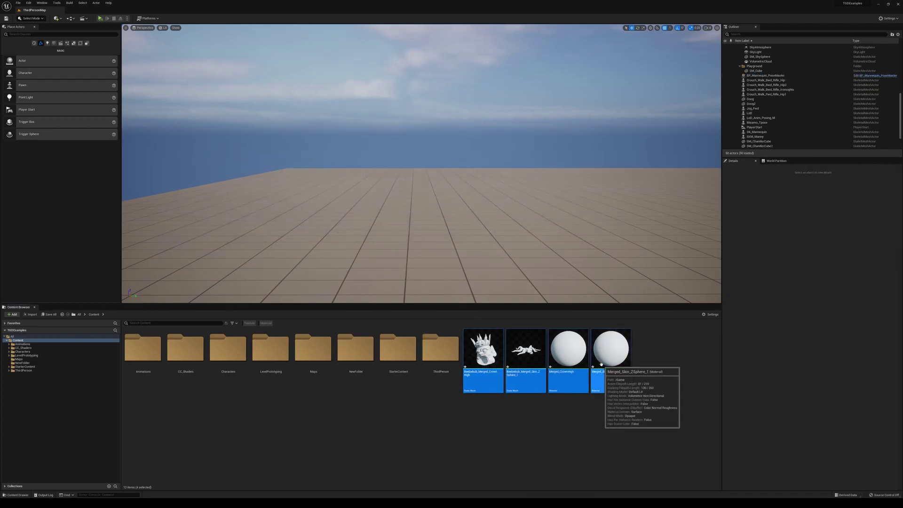
key("Delete")
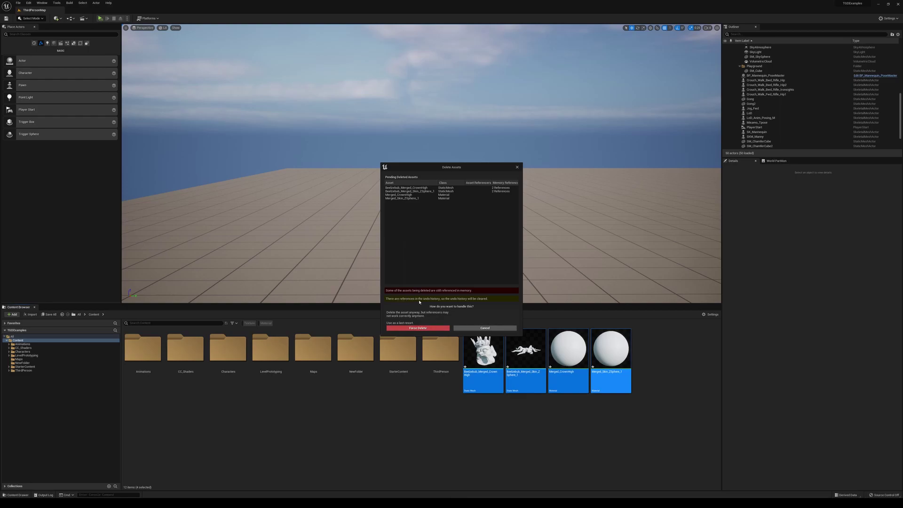
left_click(504, 188)
left_click(505, 191)
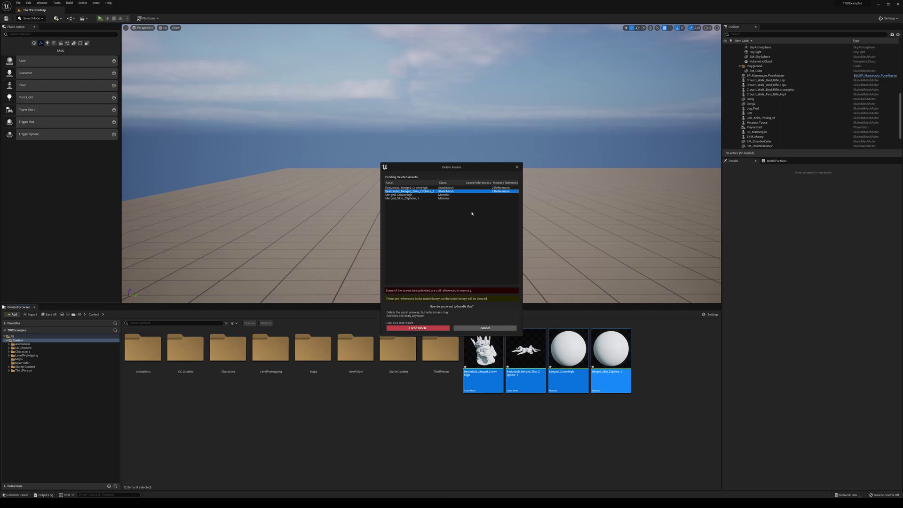
left_click(412, 329)
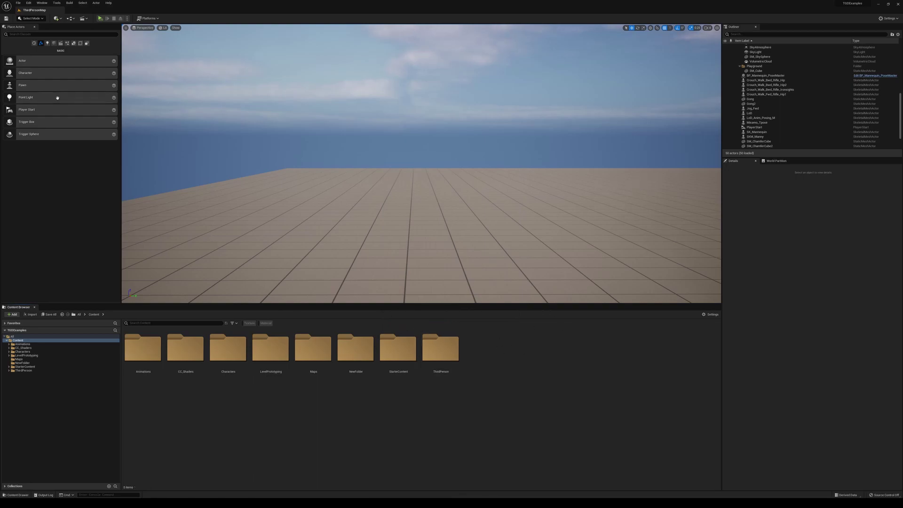
Step: Cancel the Import to /Game file picker, then drag the Beelzebub FBX from File Explorer into Content
right_click(511, 369)
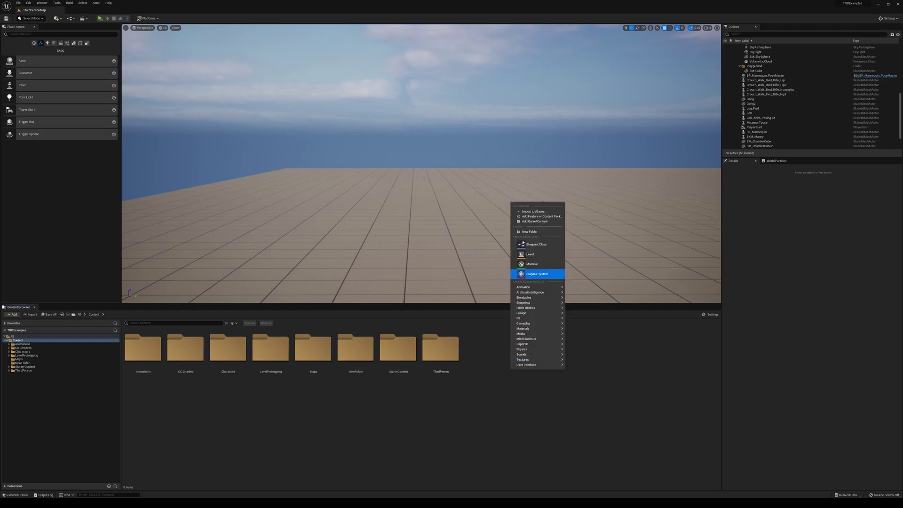
left_click(530, 212)
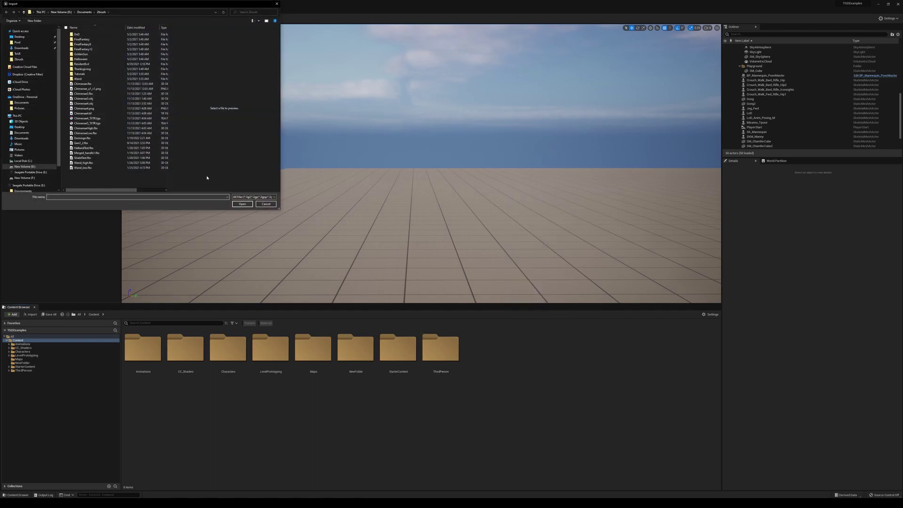
left_click(266, 204)
key("alt+Tab")
left_click_drag(665, 368, 510, 366)
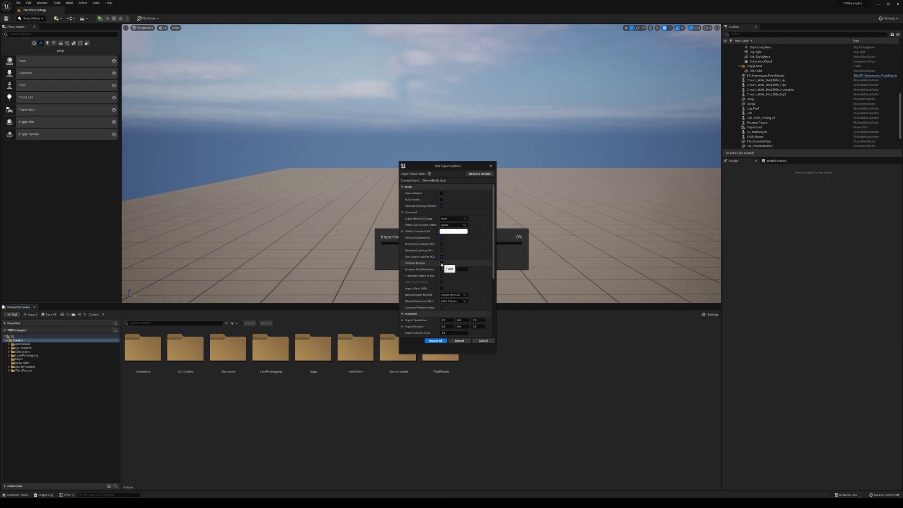
Step: Turn on Combine Meshes in the Beelzebub FBX import options and review the options below
left_click(442, 264)
scroll(421, 266, "down", 5)
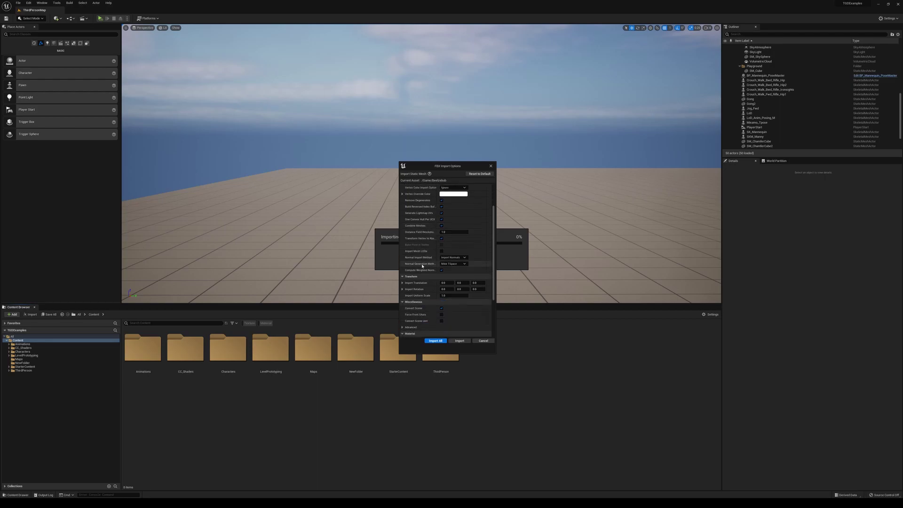
scroll(421, 271, "down", 3)
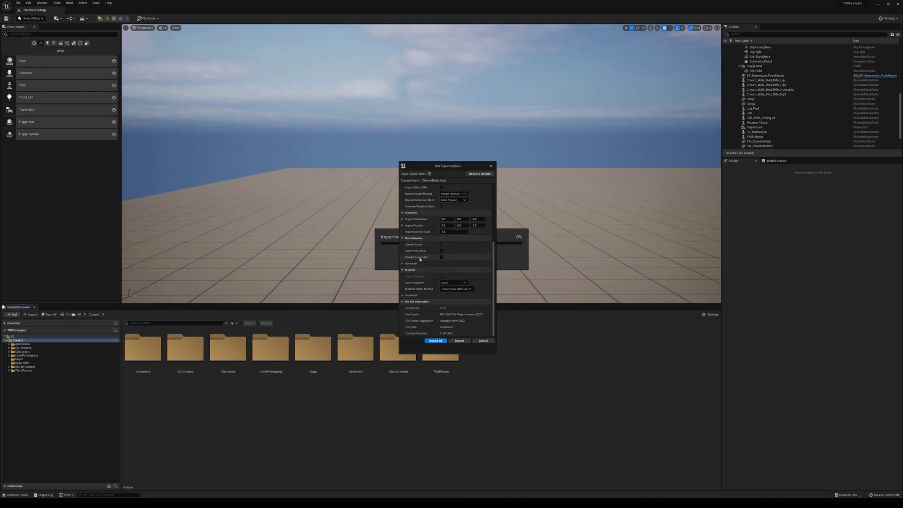
Step: Set Material Import Method to Do Not Create Material, which also turns off Import Textures
left_click(452, 289)
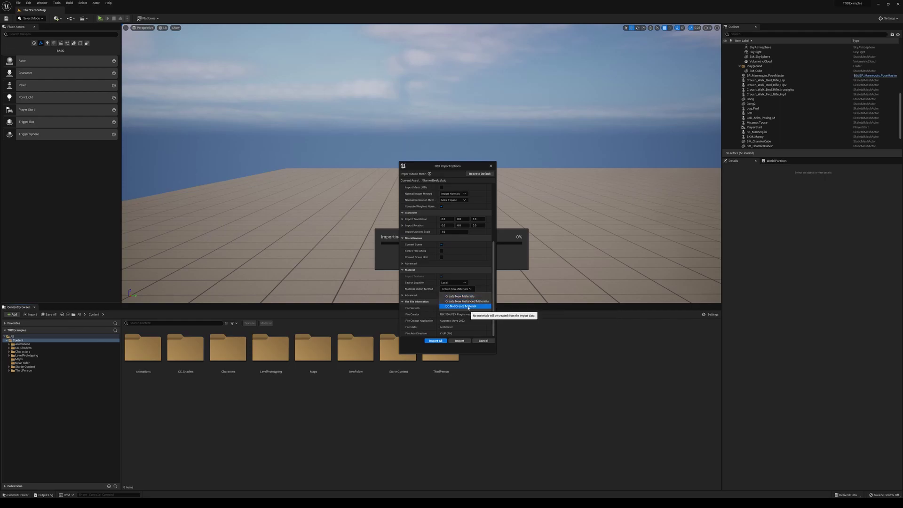
left_click(468, 306)
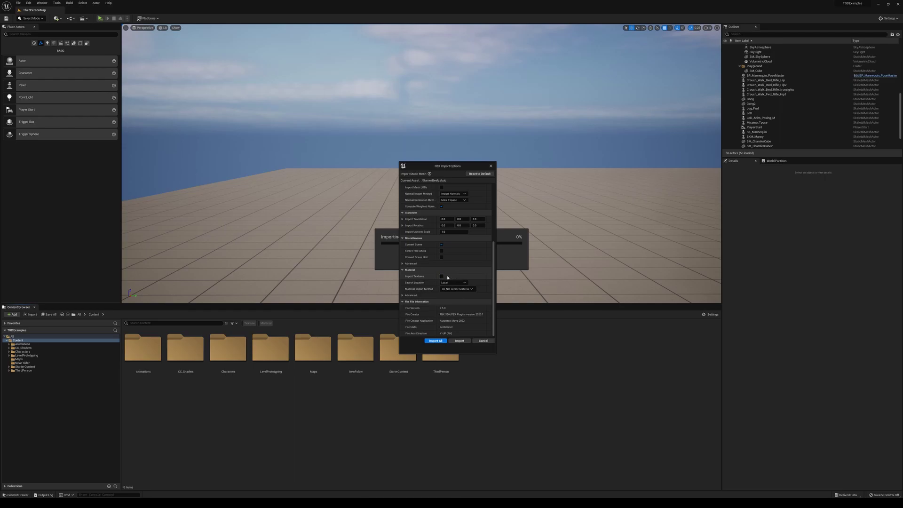
scroll(435, 309, "up", 3)
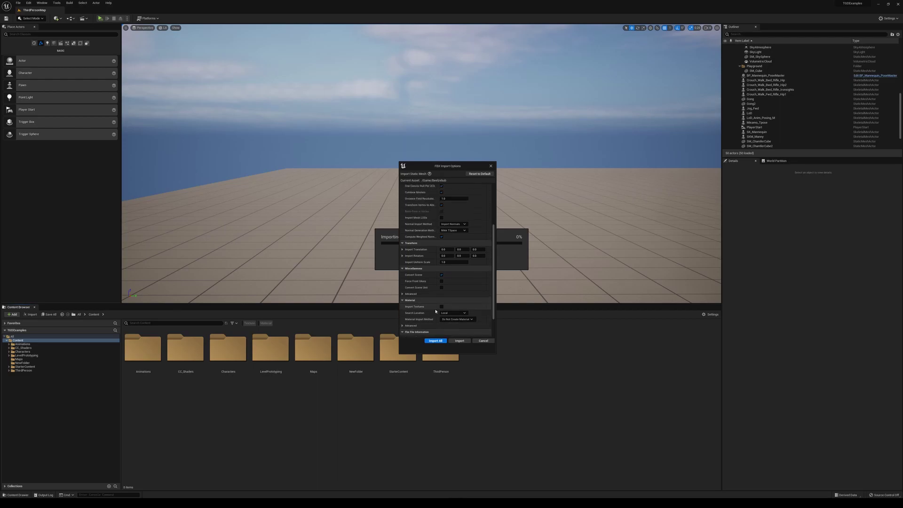
scroll(435, 310, "up", 2)
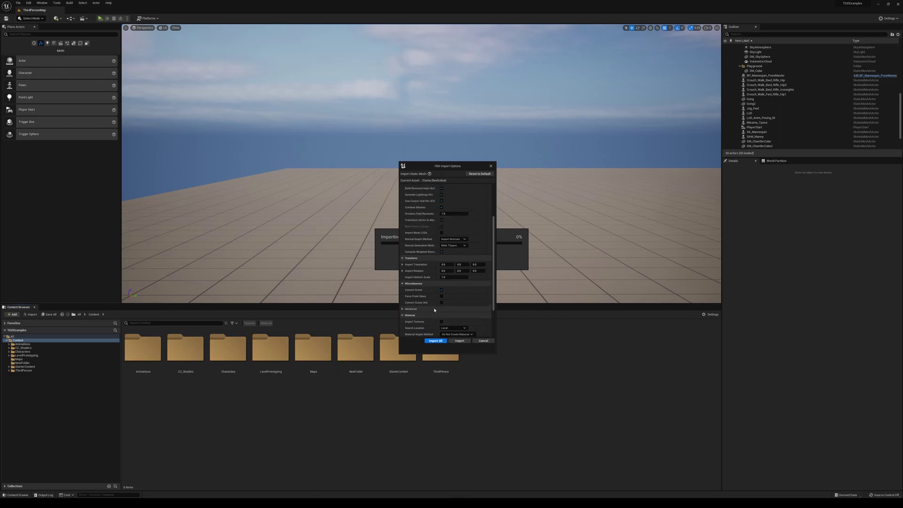
scroll(435, 310, "up", 6)
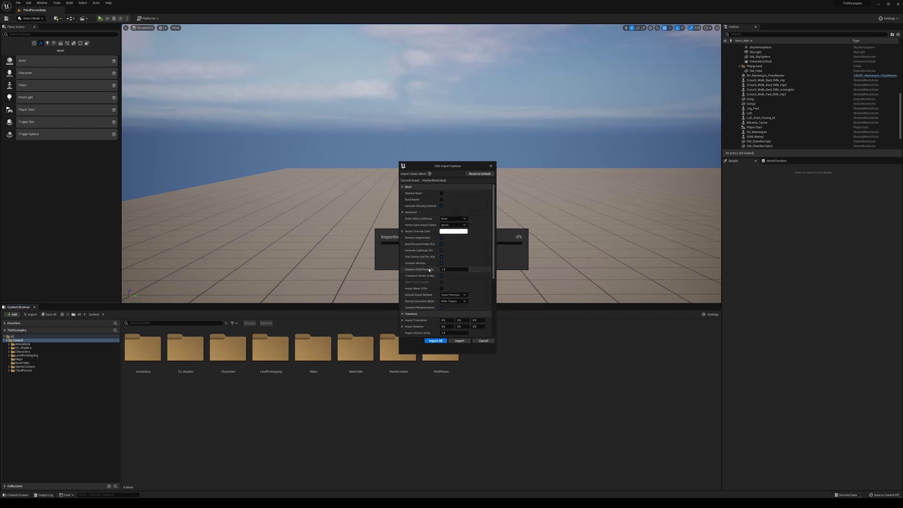
Step: Confirm Import Uniform Scale stays 1.0 and run Import All for the Beelzebub FBX
scroll(435, 294, "down", 1)
scroll(435, 291, "down", 7)
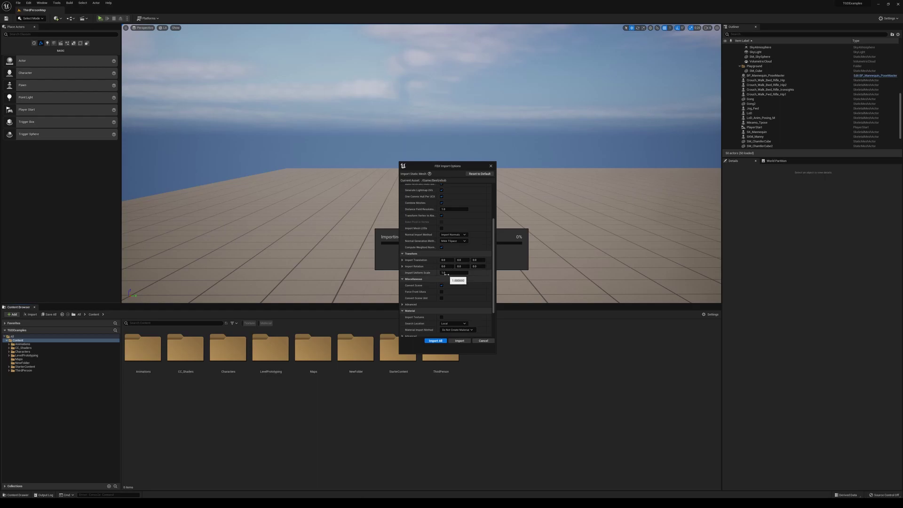
left_click(445, 273)
scroll(433, 253, "down", 3)
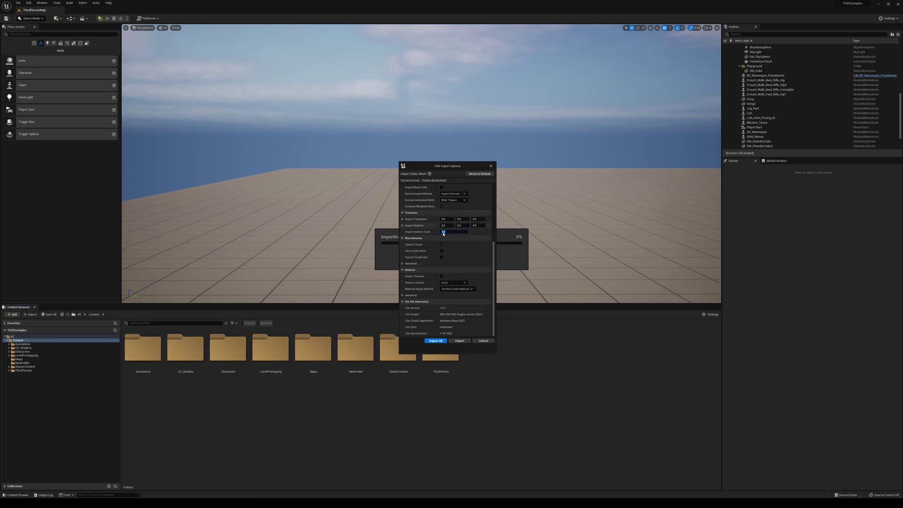
left_click(435, 341)
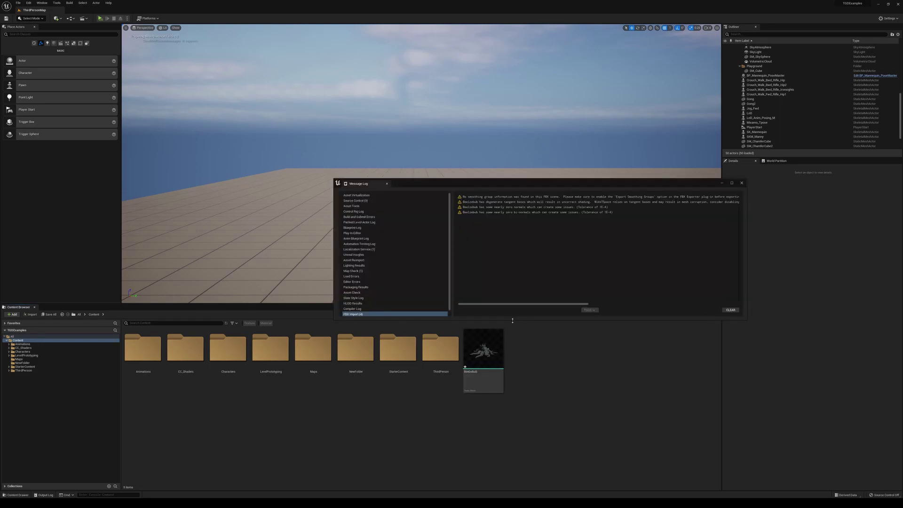
Step: Close the Message Log and drag the Beelzebub mesh from Content into the viewport
left_click(742, 184)
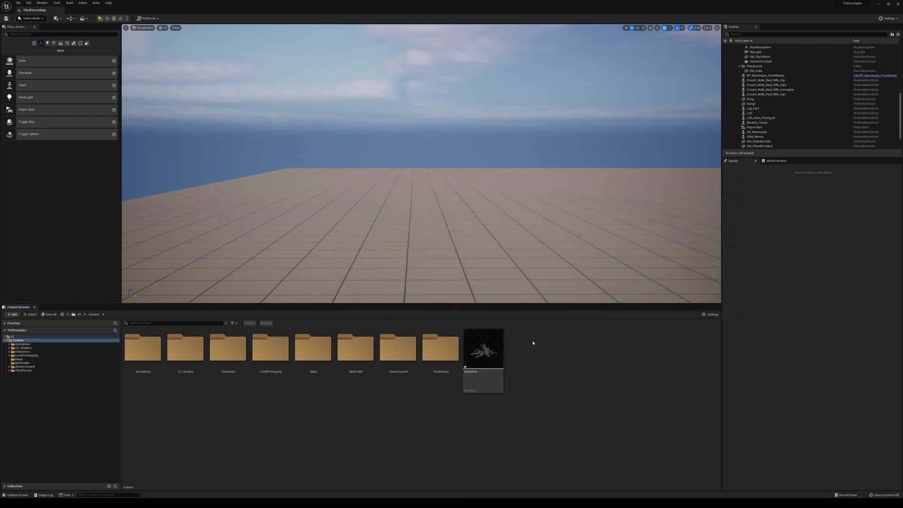
left_click_drag(482, 348, 463, 223)
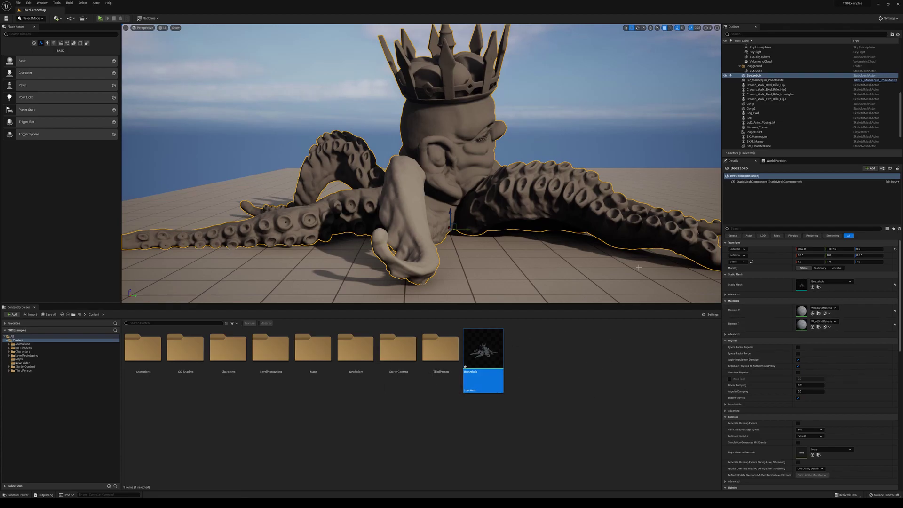
Step: Rotate the Beelzebub statue exactly 90 degrees about Z, undoing the overshoot
key("e")
mouse_move(470, 231)
left_mouse_down()
mouse_move(499, 232)
mouse_move(482, 232)
left_mouse_up()
key("ctrl+z")
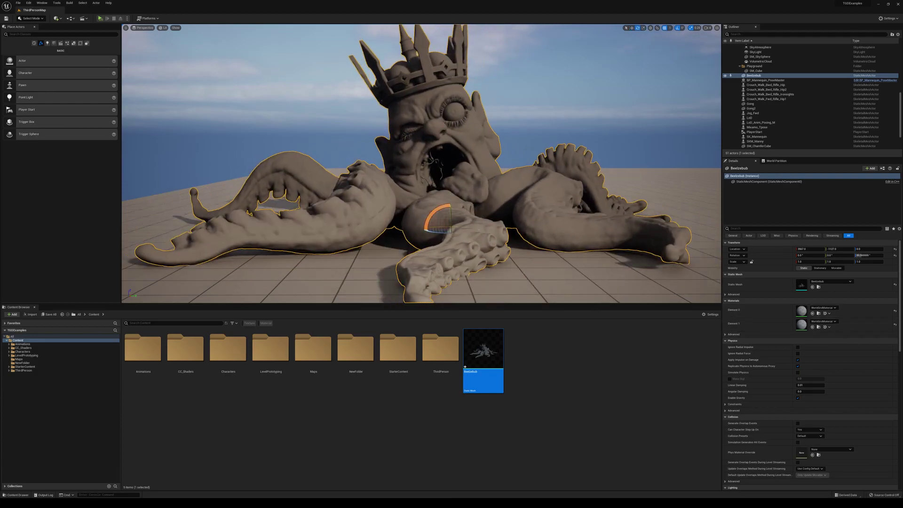
Step: Orbit around the statue and frame it with F, undoing an accidental move, then deselect
right_click_drag(431, 226, 395, 170)
key("Escape")
left_click(395, 169)
scroll(395, 170, "up", 10)
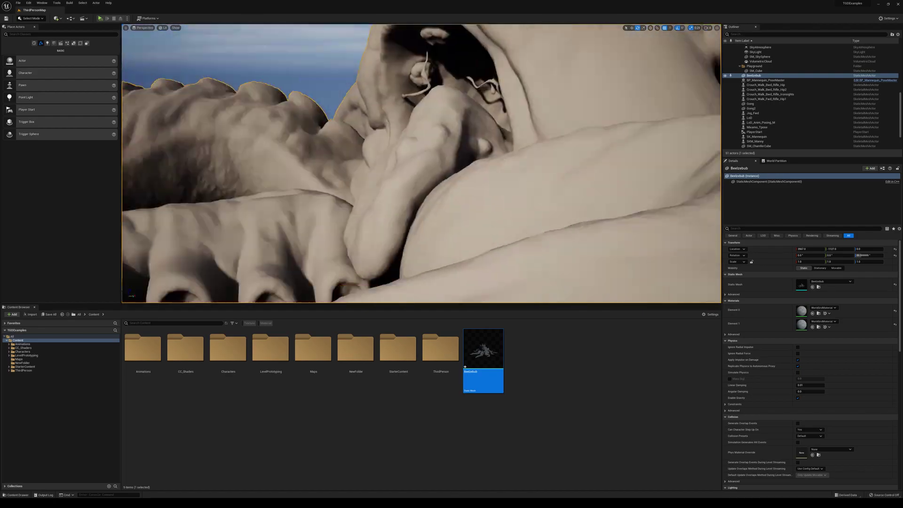
key("f")
key("w")
key("ctrl+z")
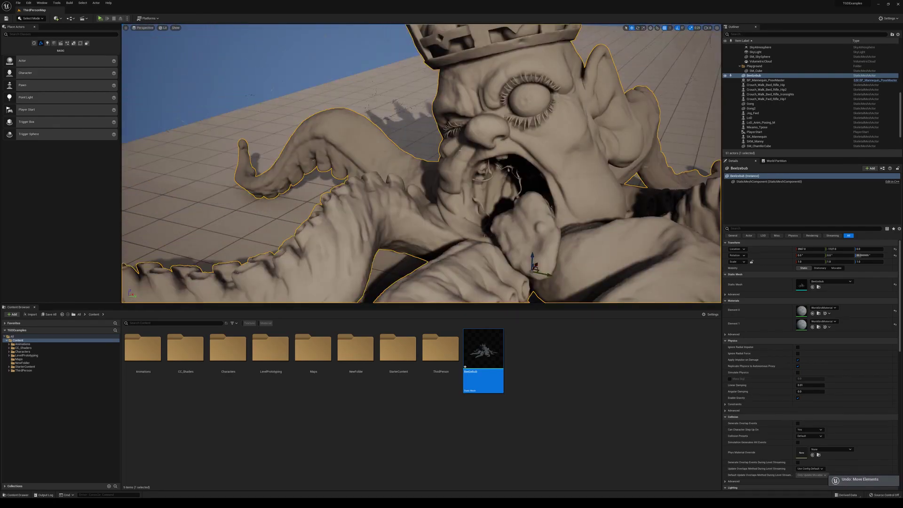
key("f")
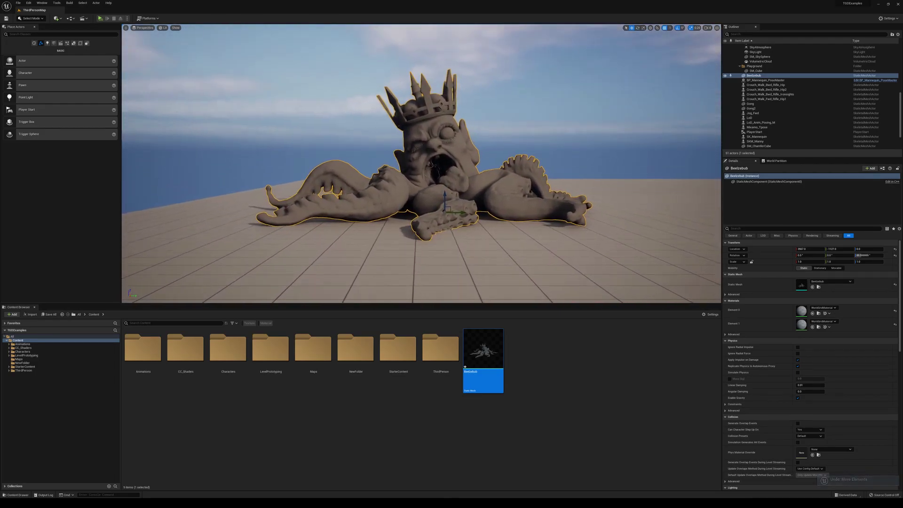
key("Escape")
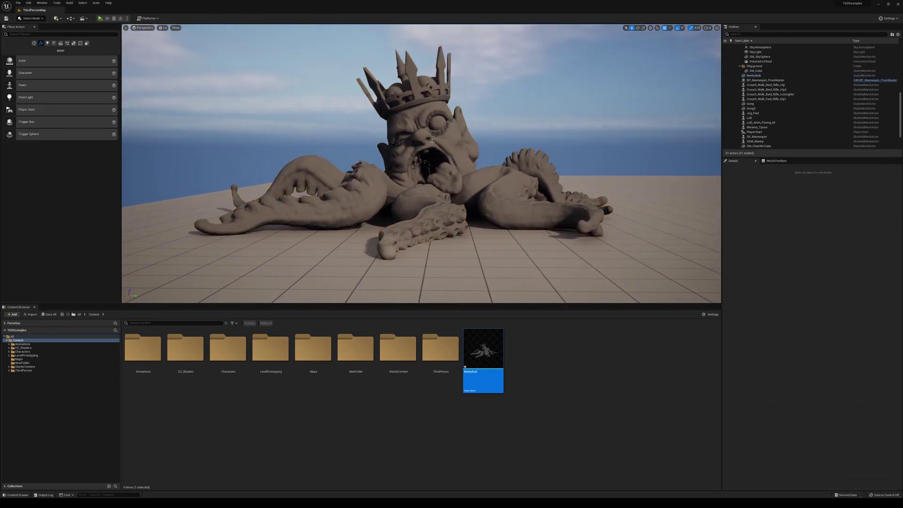
Step: Use File > Save All to save the level and the new Beelzebub mesh asset
mouse_move(480, 362)
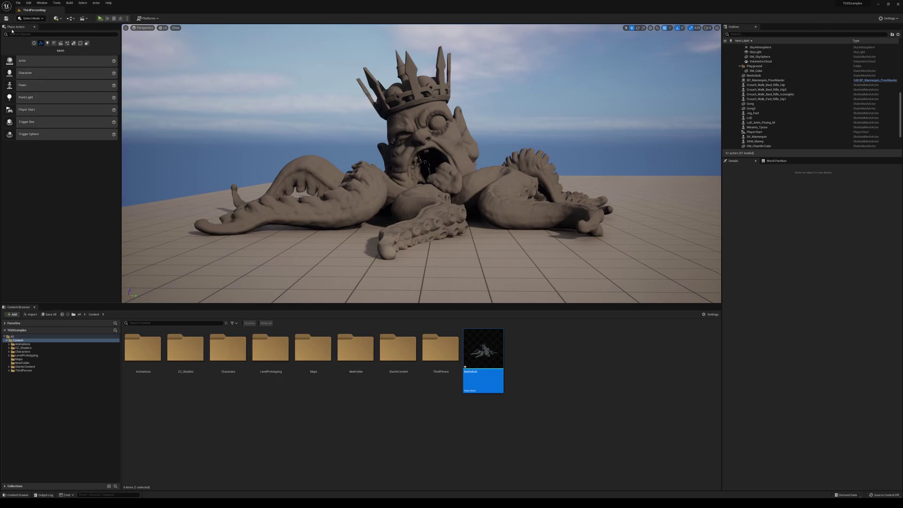
left_click(17, 3)
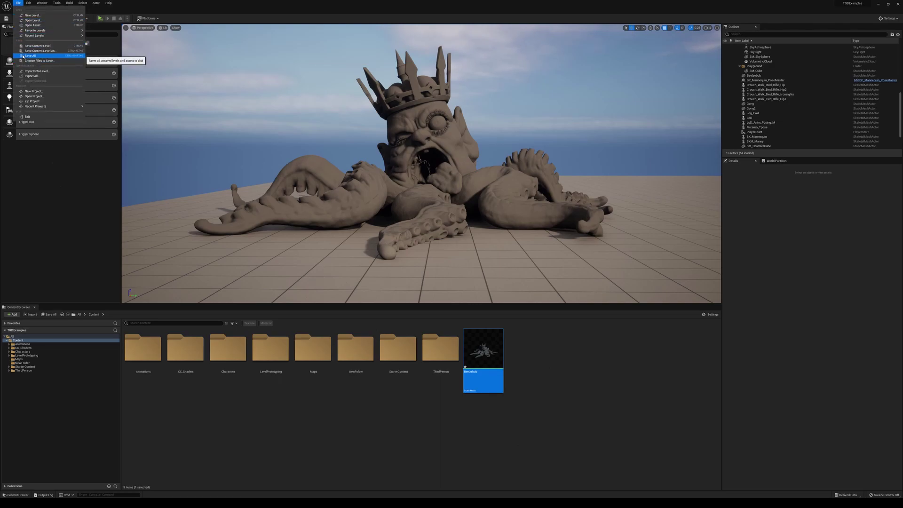
left_click(71, 57)
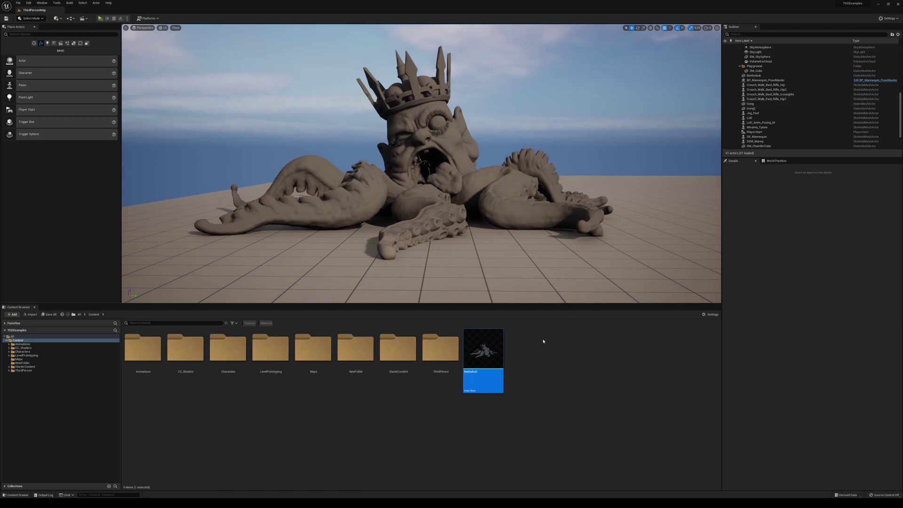
Step: Switch the Content Browser view to List, then Columns, then back to Tiles
left_click(710, 315)
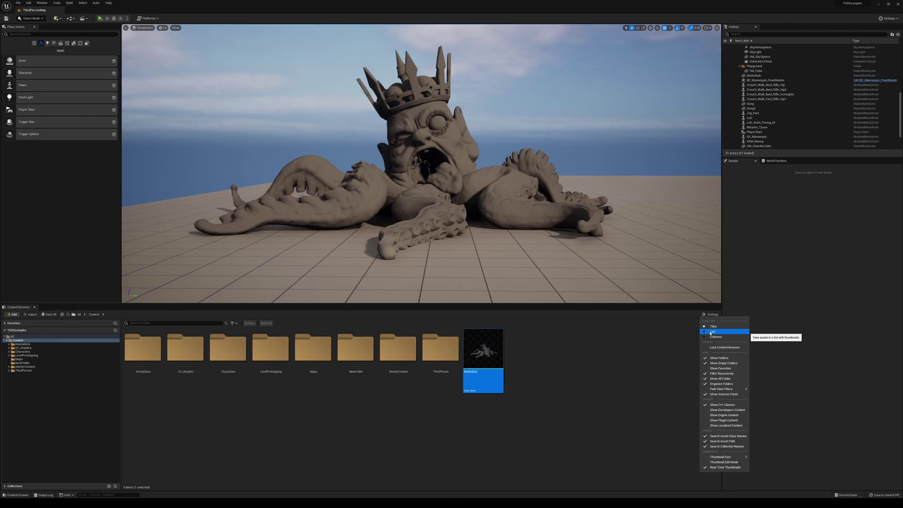
left_click(711, 333)
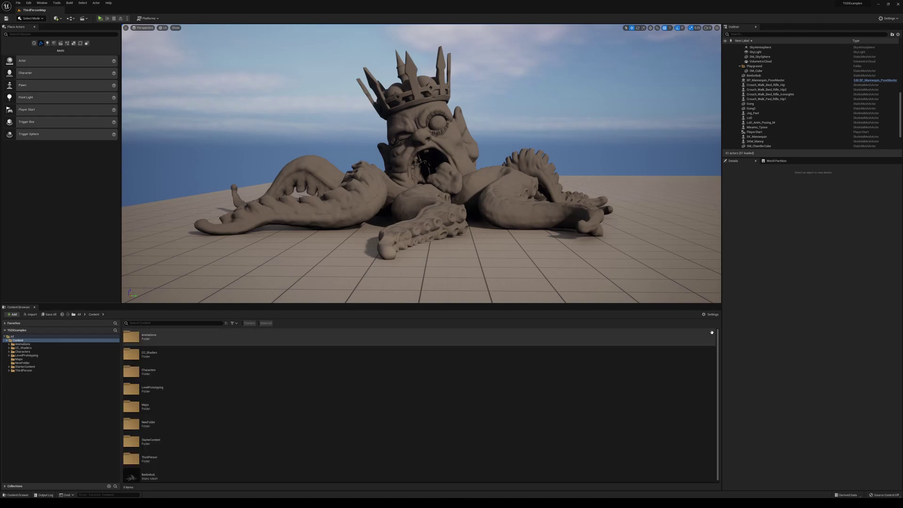
left_click(711, 314)
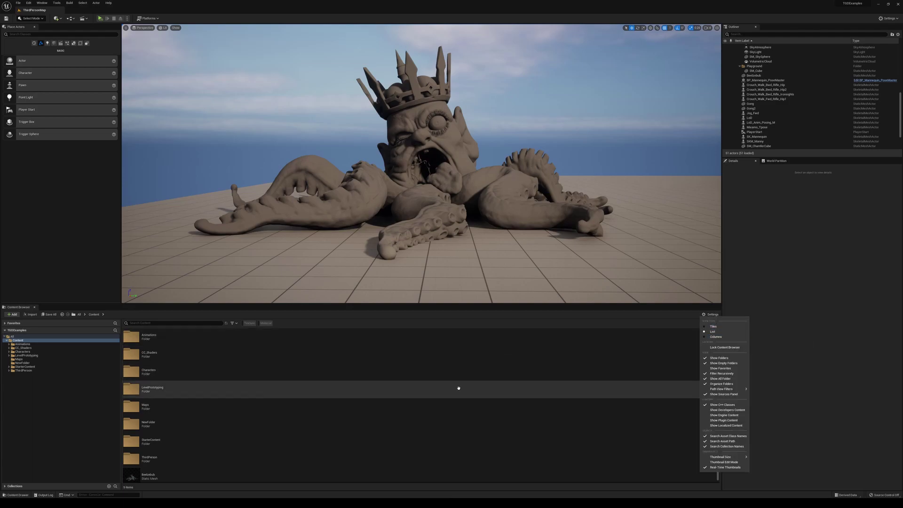
left_click(721, 337)
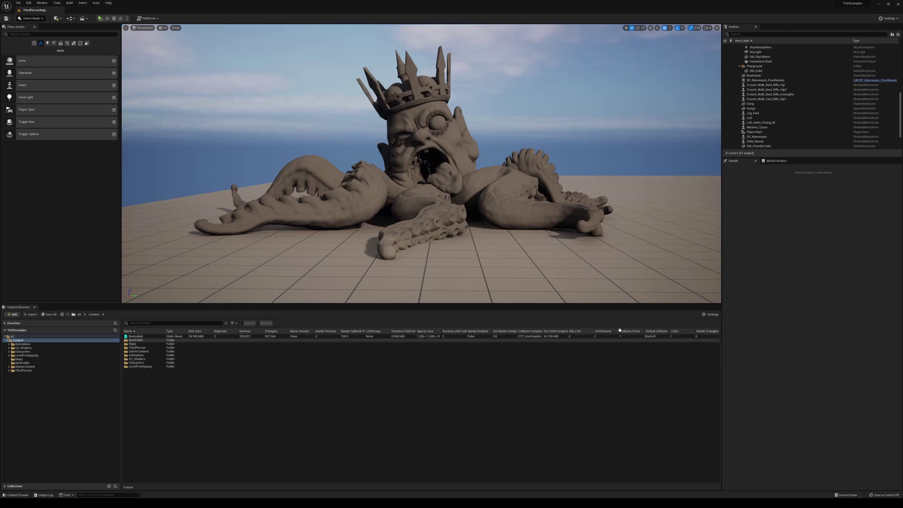
left_click(710, 314)
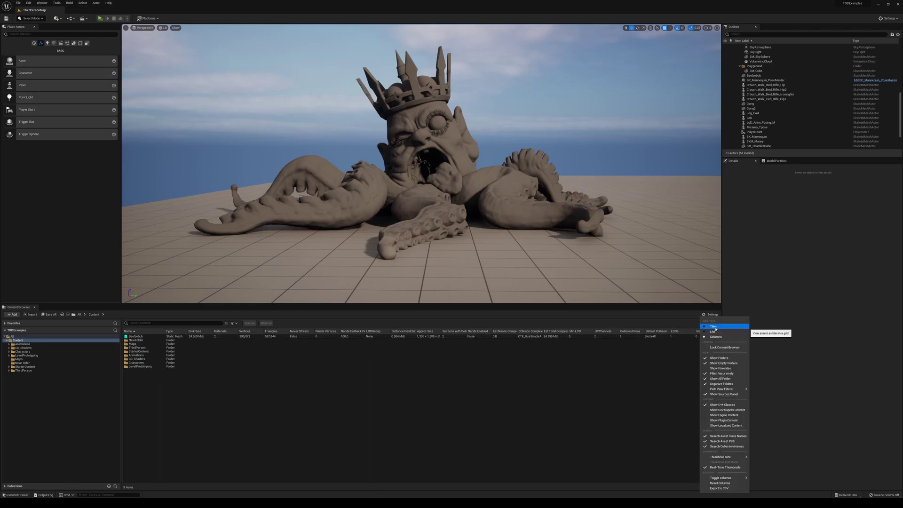
left_click(713, 326)
left_click(713, 314)
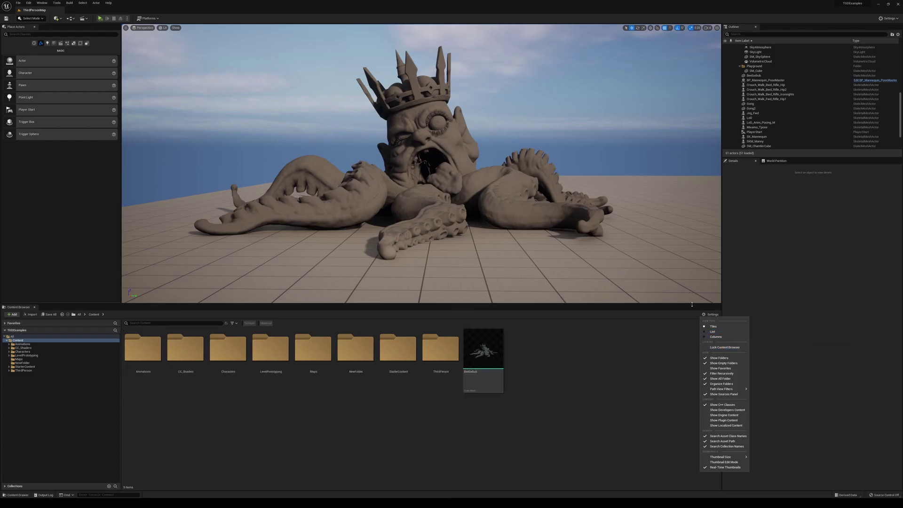
Step: Lock the Content Browser, focus SM_Cube, then turn the lock off again
left_click(720, 349)
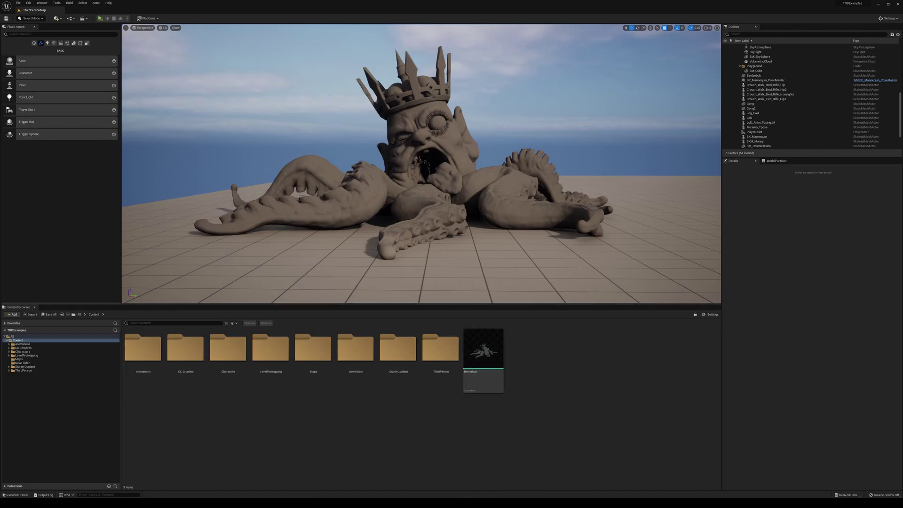
double_click(756, 70)
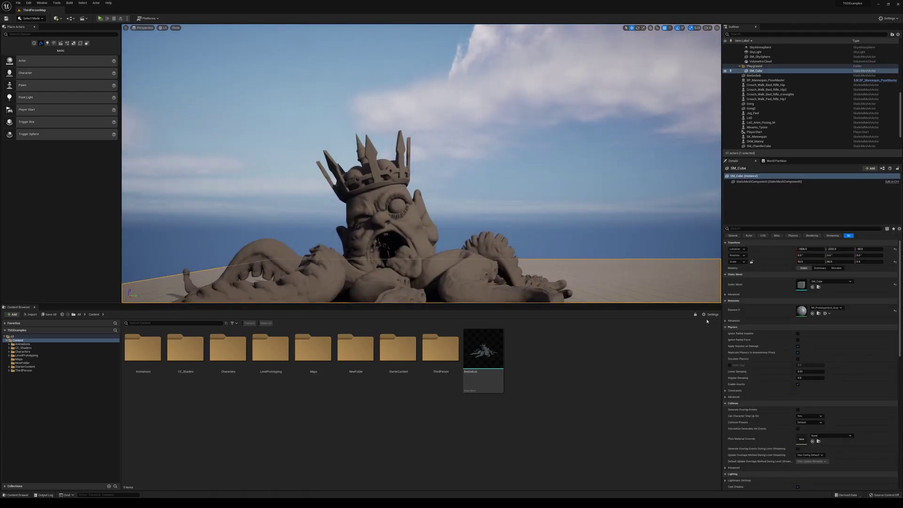
left_click(708, 315)
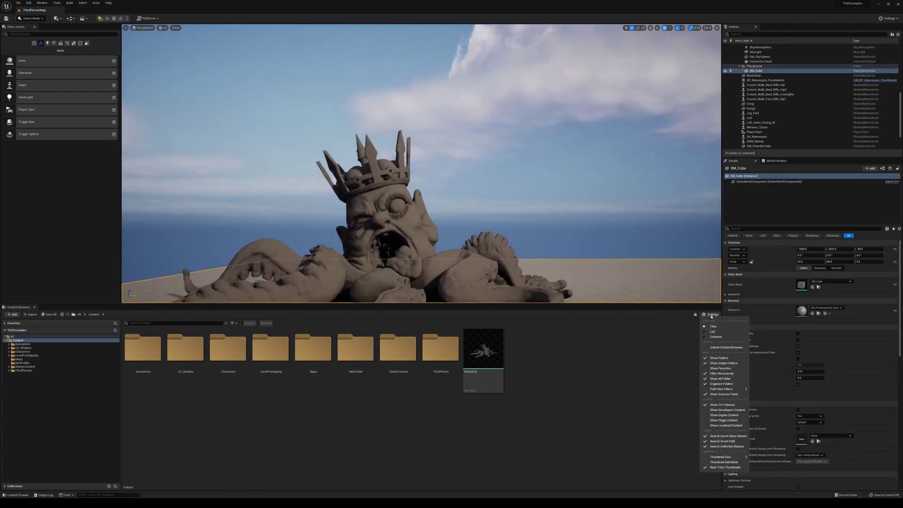
left_click(717, 349)
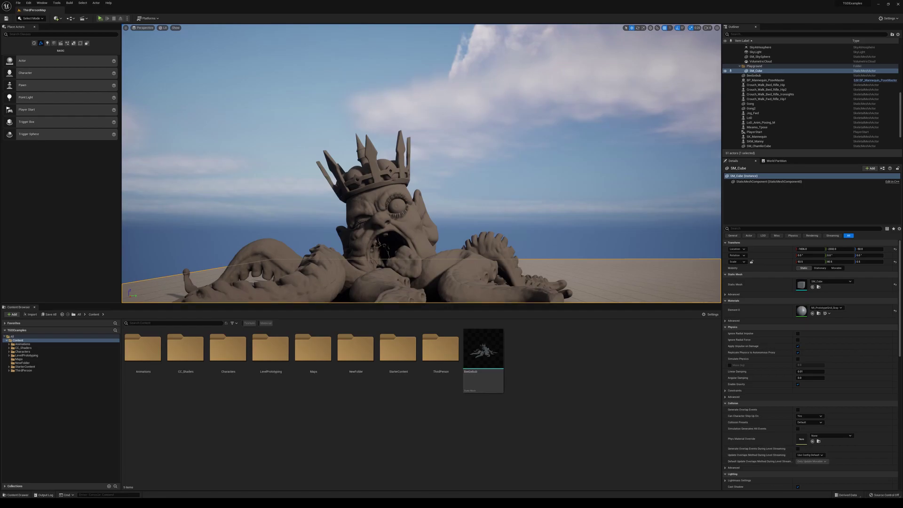
right_click_drag(655, 289, 621, 296)
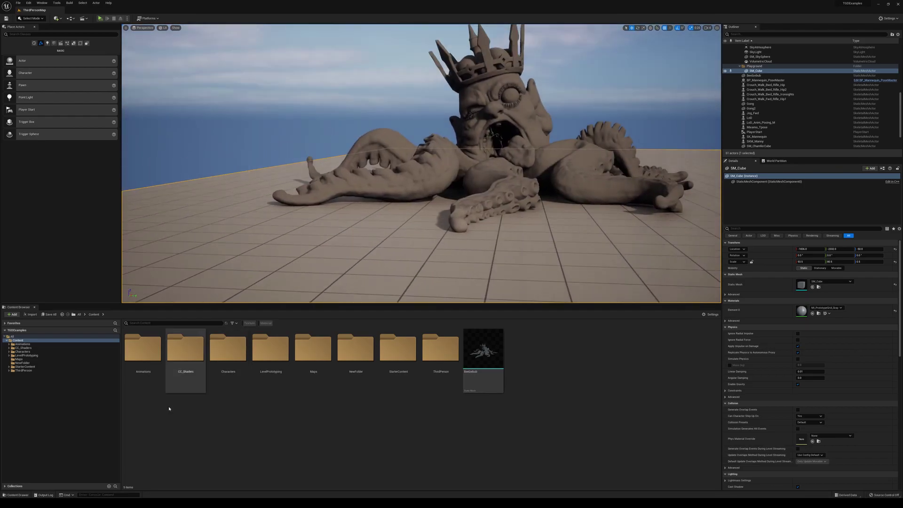
Step: Open and close the Content Drawer, relock the Content Browser, and resize the viewport
left_click(16, 495)
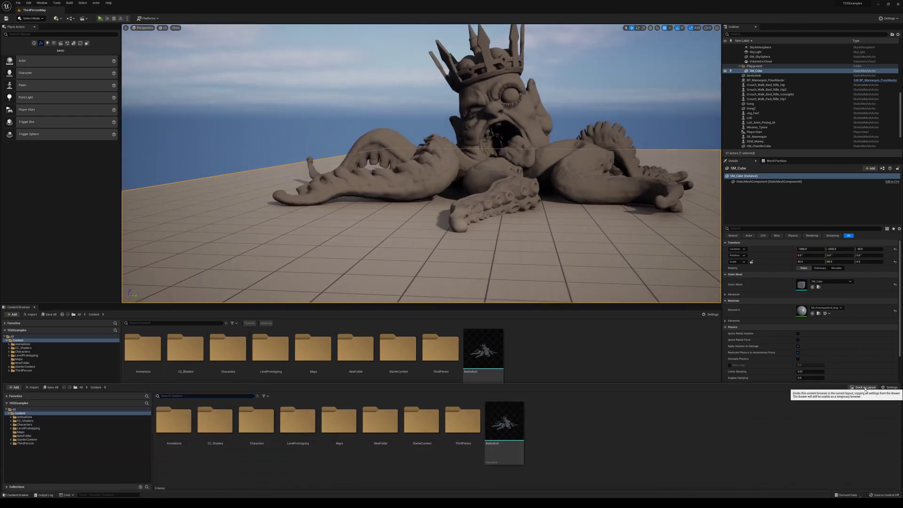
key("ctrl+space")
left_click(712, 314)
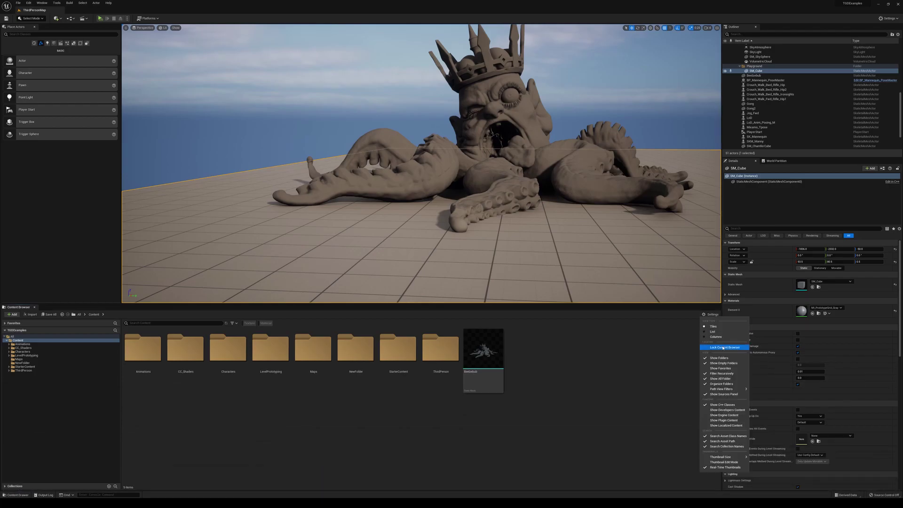
left_click(724, 347)
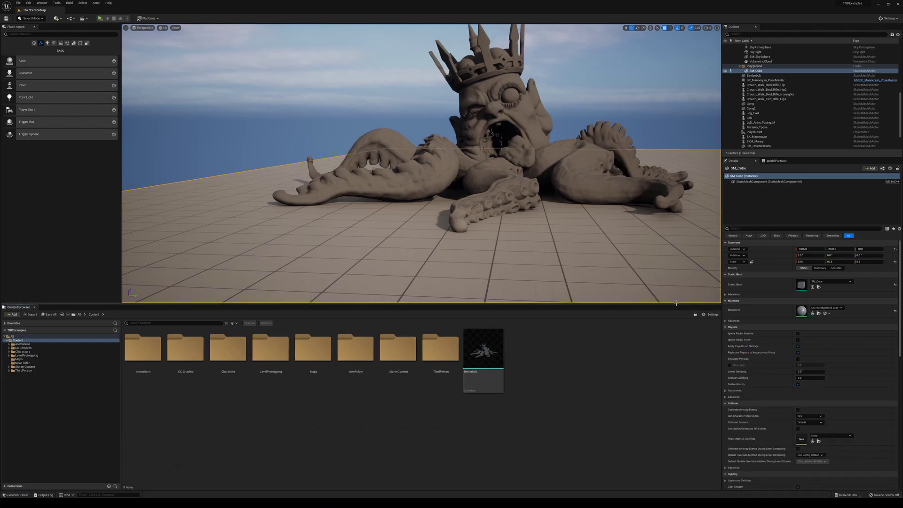
mouse_move(677, 303)
left_mouse_down()
mouse_move(674, 362)
mouse_move(674, 297)
left_mouse_up()
mouse_move(722, 331)
left_mouse_down()
mouse_move(750, 330)
mouse_move(720, 330)
left_mouse_up()
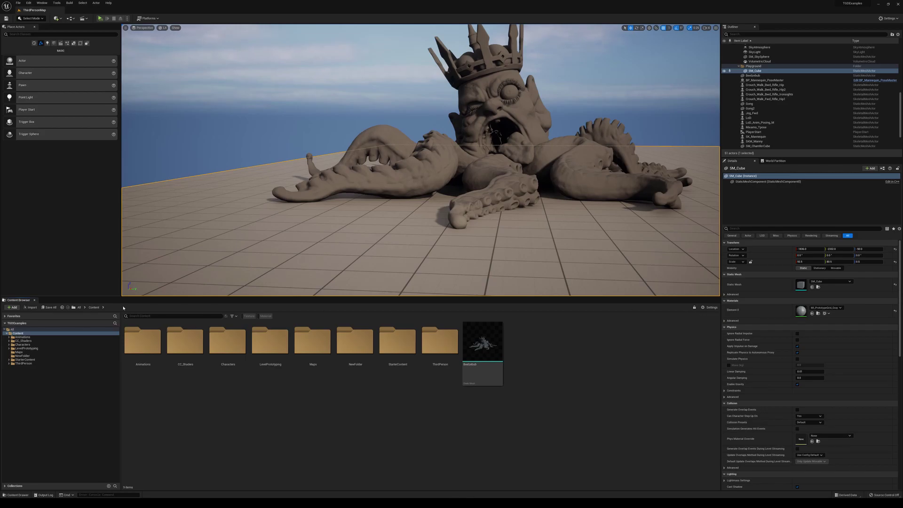
Step: Type and clear a test asset search, then unlock the Content Browser
left_click(184, 316)
type("hklkhaslkdjhkfas")
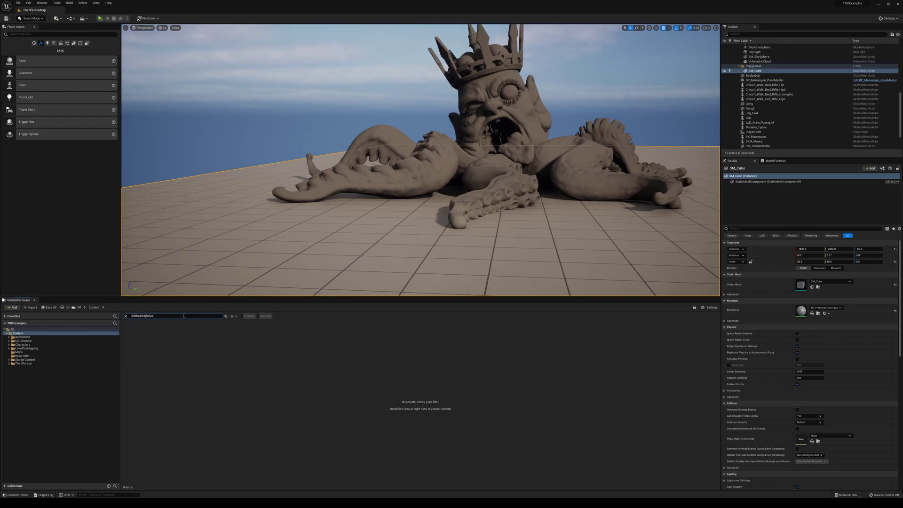
key("BackSpace")
key("BackSpace")
key("BackSpace")
key("BackSpace")
key("BackSpace")
key("BackSpace")
key("BackSpace")
key("BackSpace")
key("BackSpace")
key("BackSpace")
key("BackSpace")
key("BackSpace")
key("BackSpace")
key("BackSpace")
key("BackSpace")
key("BackSpace")
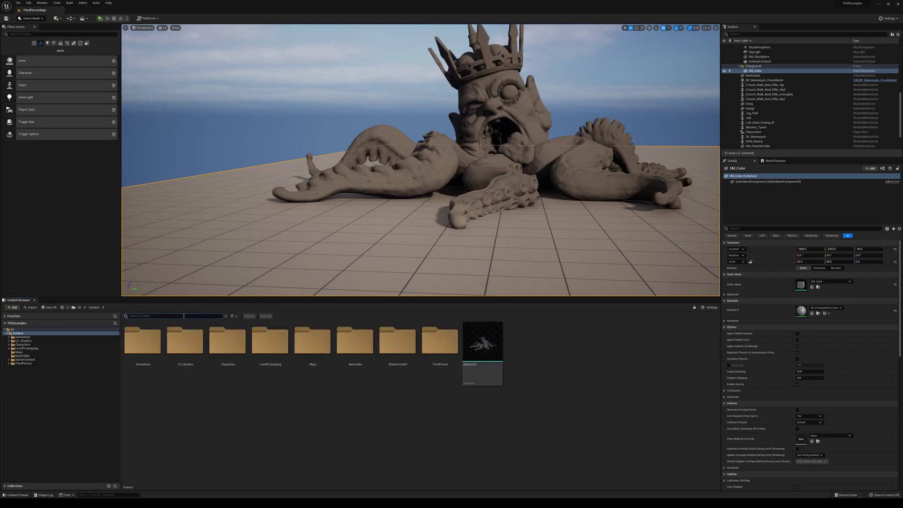
left_click(703, 308)
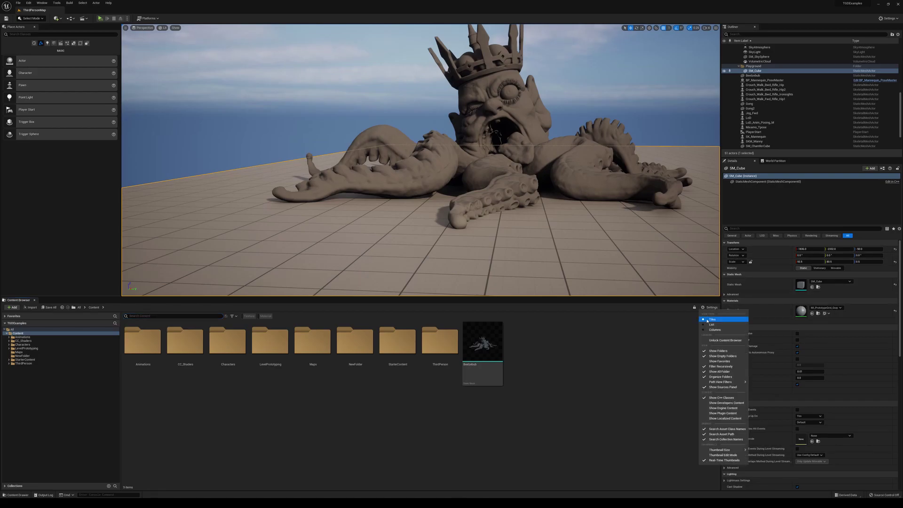
left_click(714, 341)
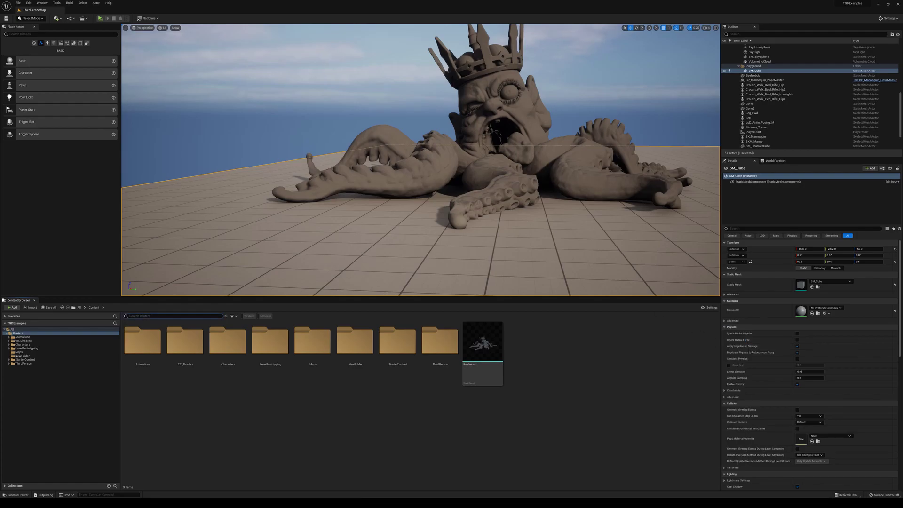
right_click_drag(421, 160, 421, 160)
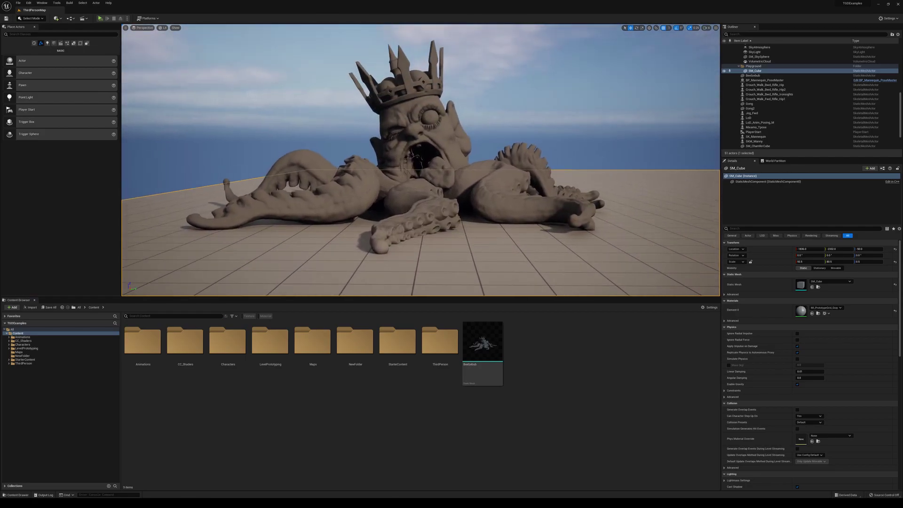
key("Escape")
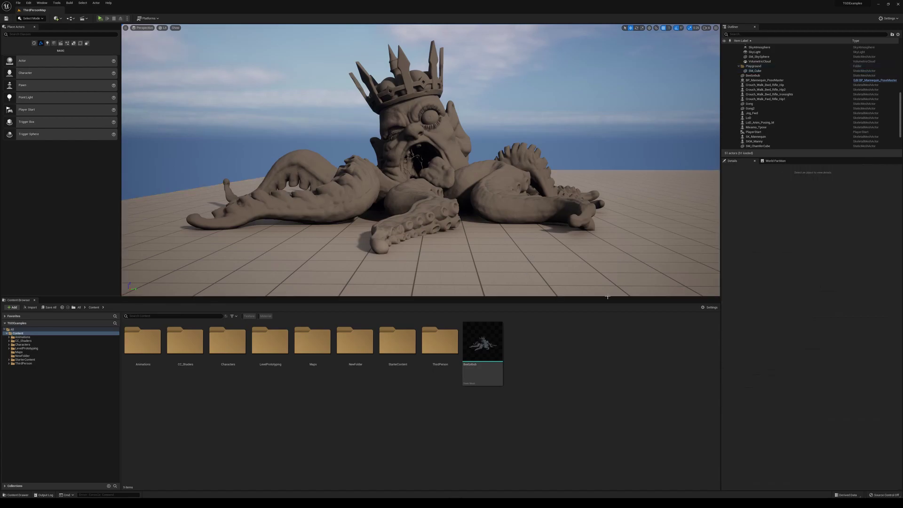
left_click(707, 308)
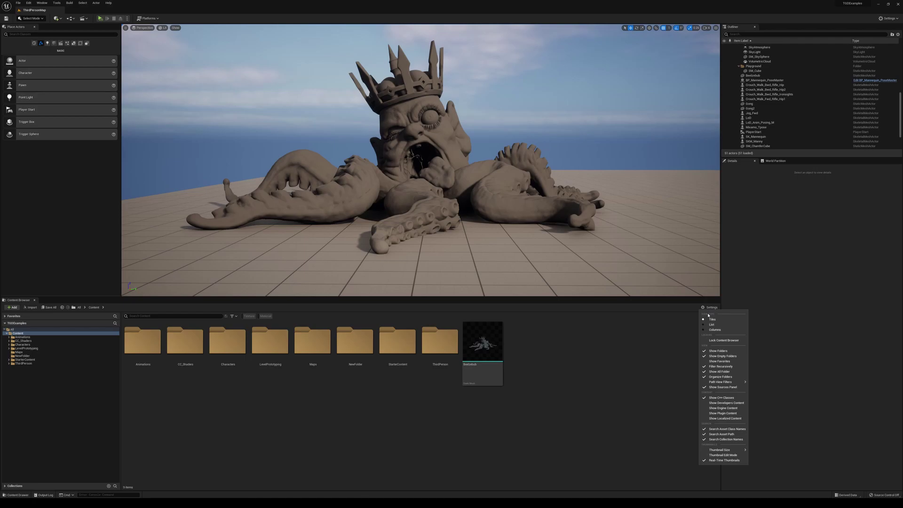
mouse_move(719, 452)
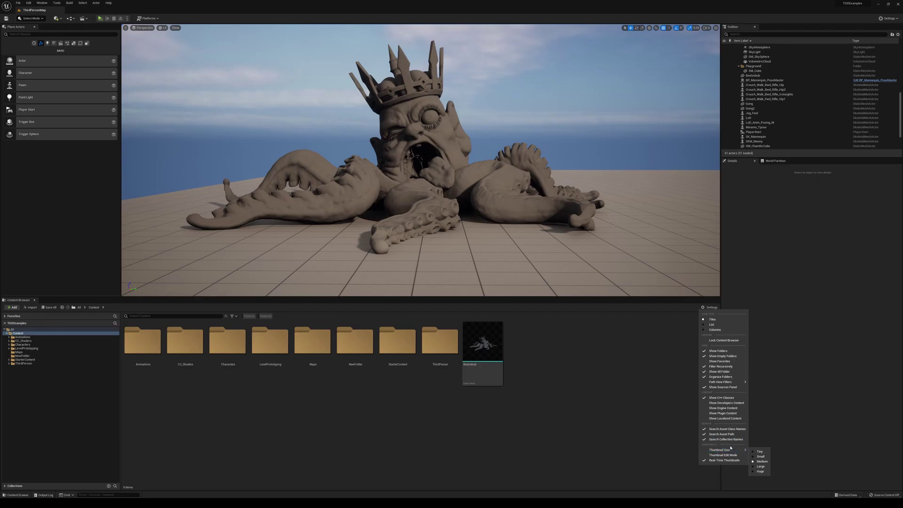
left_click(760, 471)
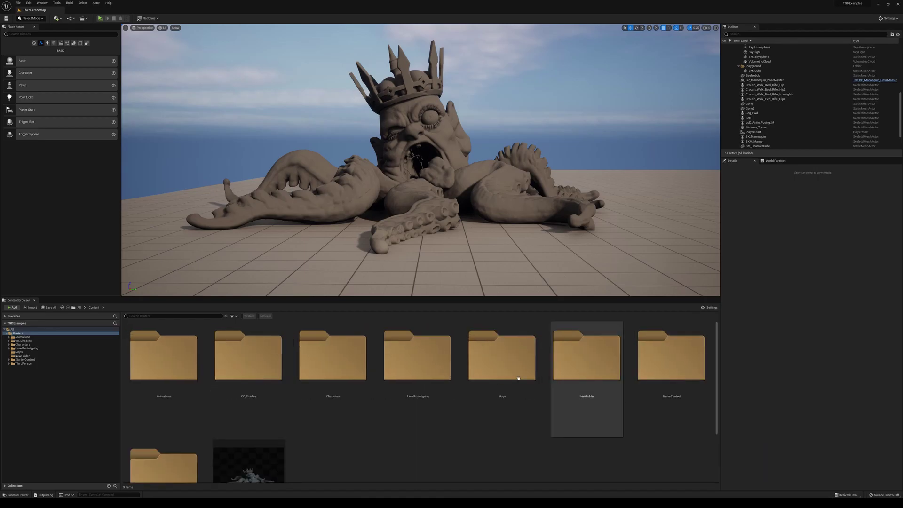
scroll(518, 378, "down", 2)
left_click(709, 307)
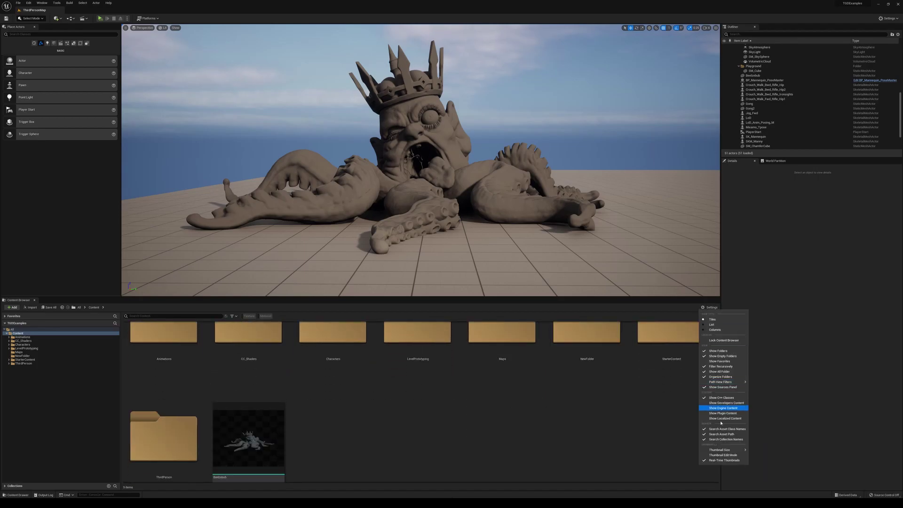
left_click(760, 452)
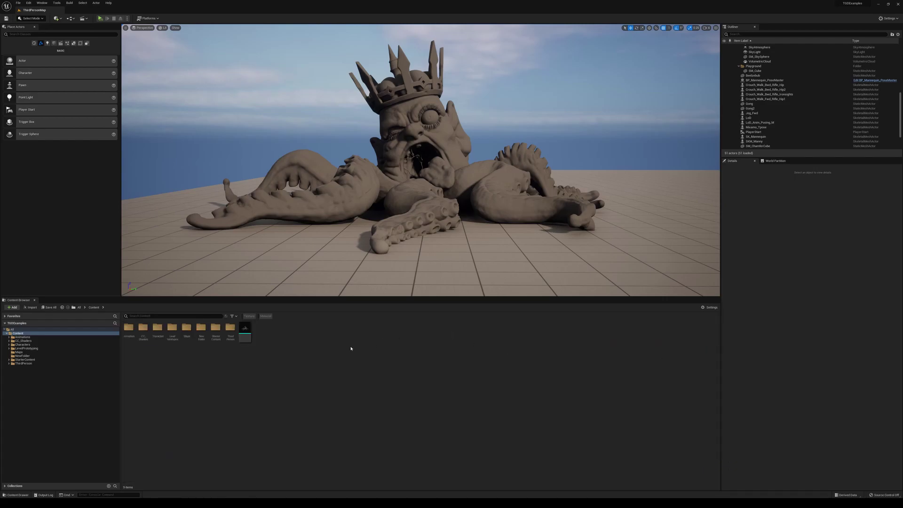
left_click(713, 307)
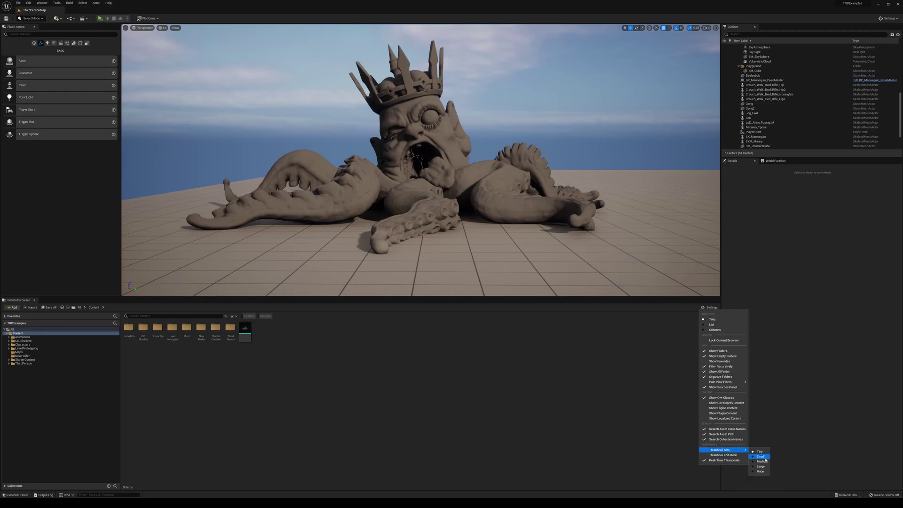
left_click(761, 466)
left_click(712, 308)
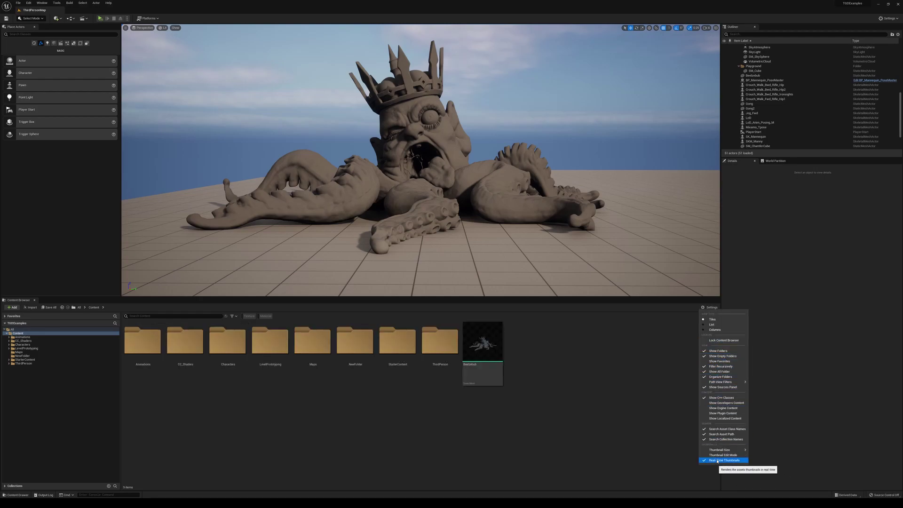
left_click(637, 367)
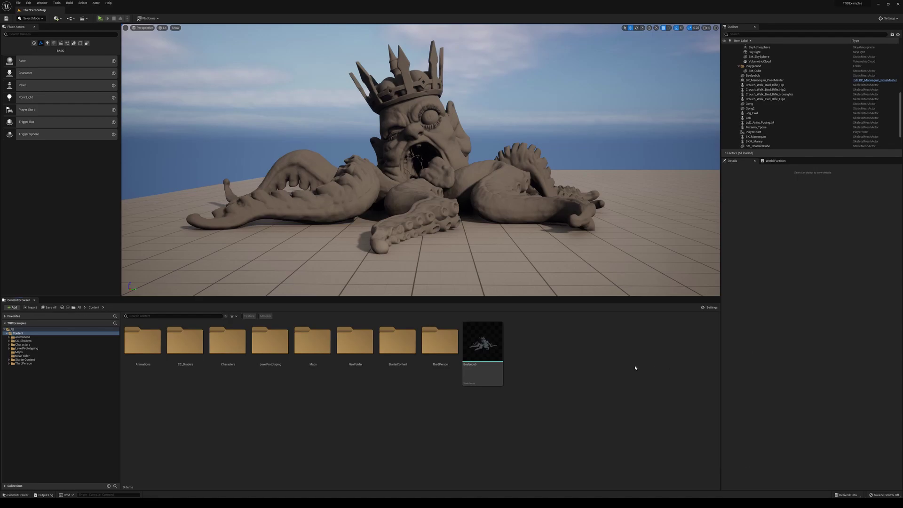